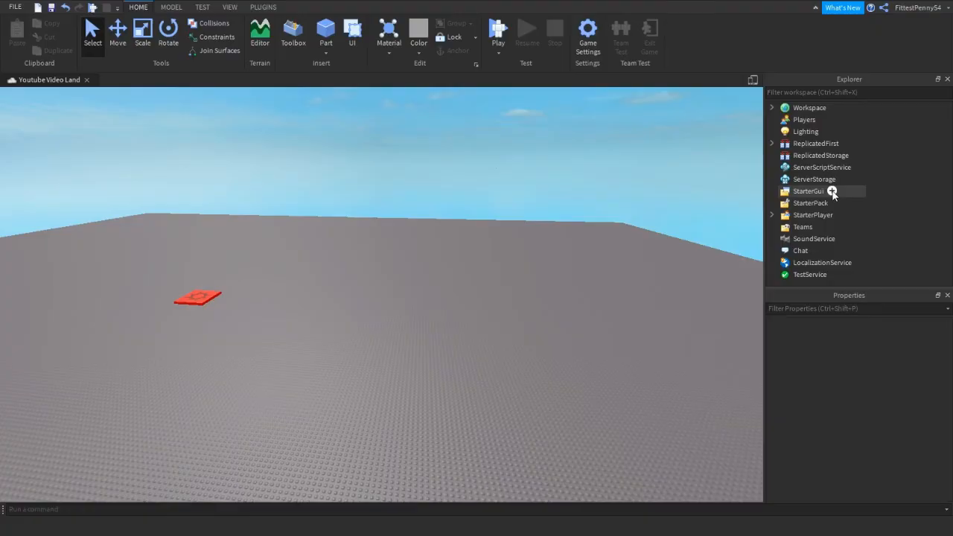
# - Add a ScreenGui to StarterGui and rename it MainMenu
pyautogui.click(832, 191)
pyautogui.click(804, 246)
pyautogui.click(814, 206)
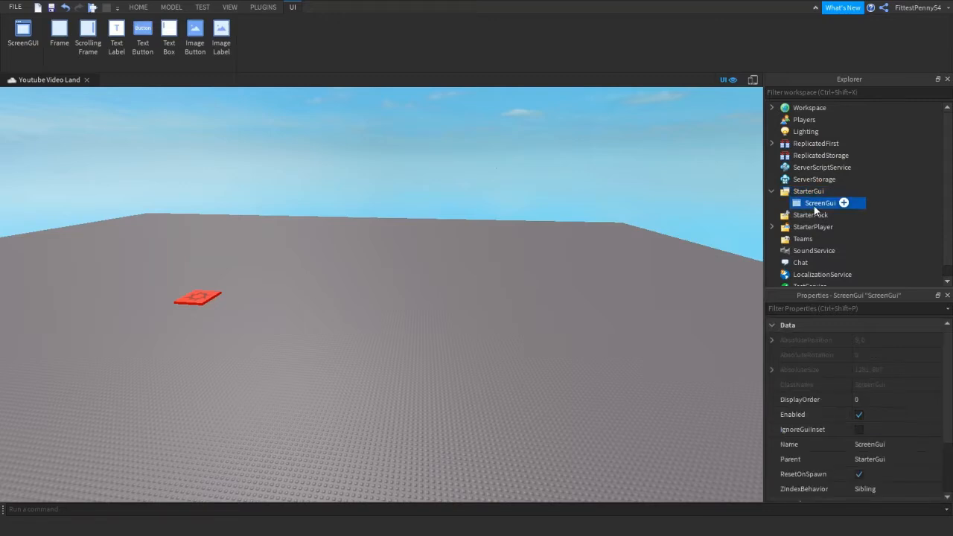
pyautogui.click(814, 205)
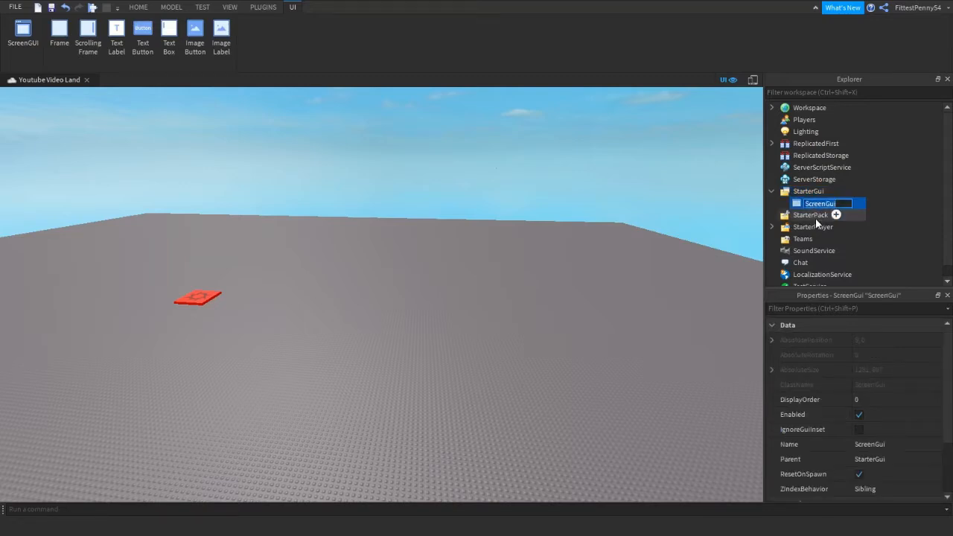
pyautogui.write('Main')
pyautogui.press('BackSpace')
pyautogui.press('BackSpace')
pyautogui.press('BackSpace')
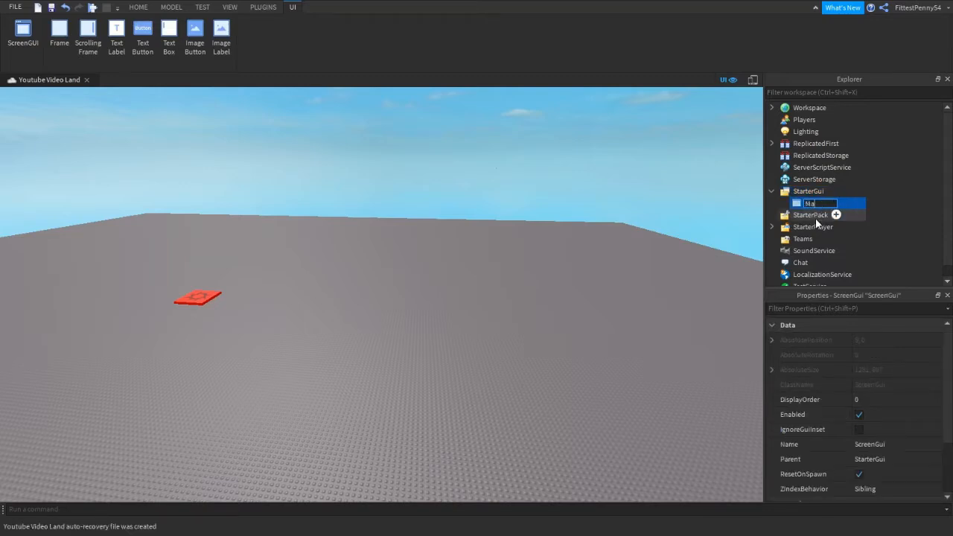
pyautogui.write('inMenu')
pyautogui.press('Return')
# - Add a Frame inside MainMenu and set its size to {1, 0},{1, 0}
pyautogui.click(839, 213)
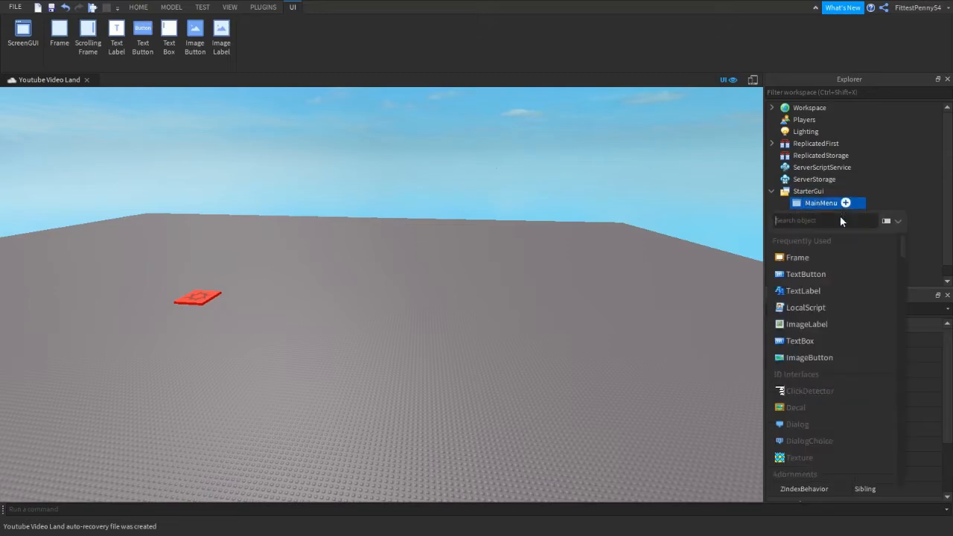
pyautogui.click(811, 258)
pyautogui.click(820, 216)
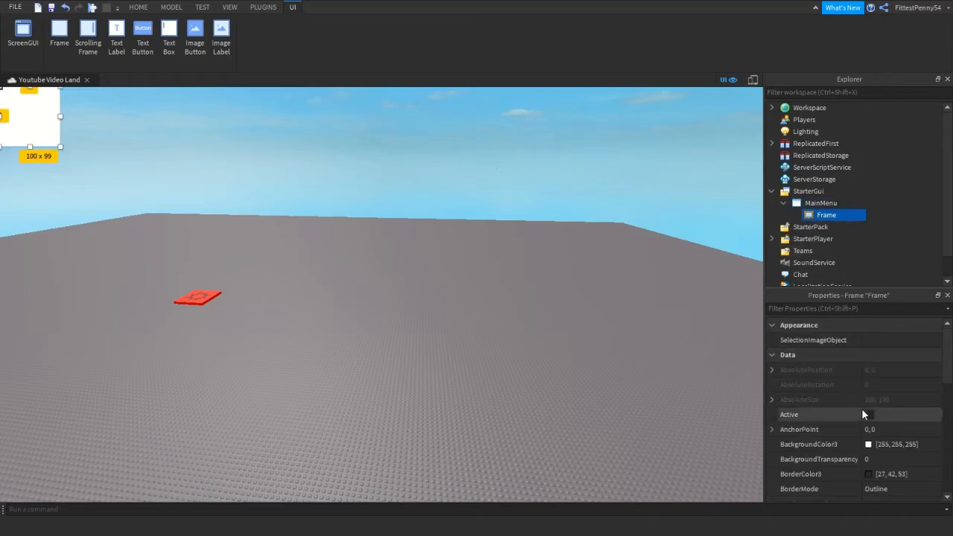
pyautogui.scroll(-3, 861, 408)
pyautogui.click(886, 484)
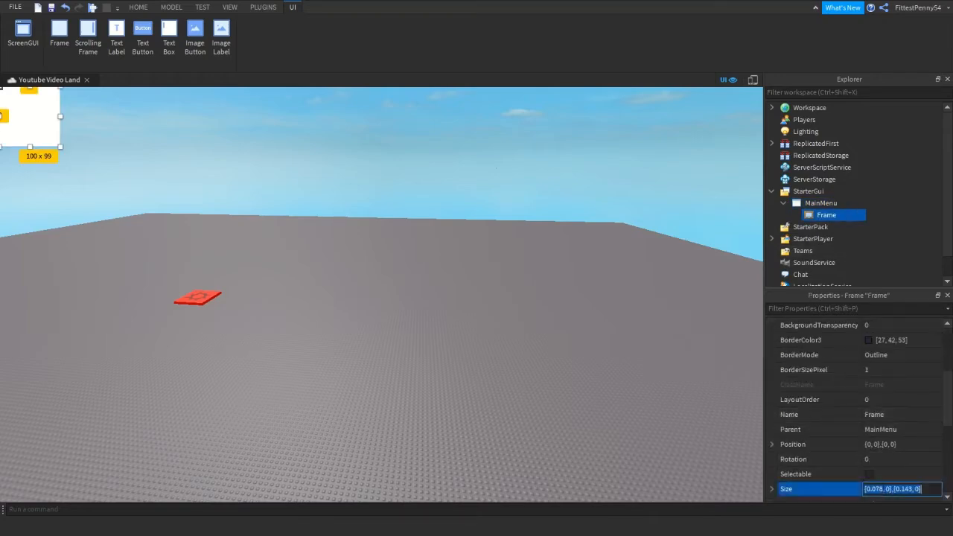
pyautogui.write('1, ')
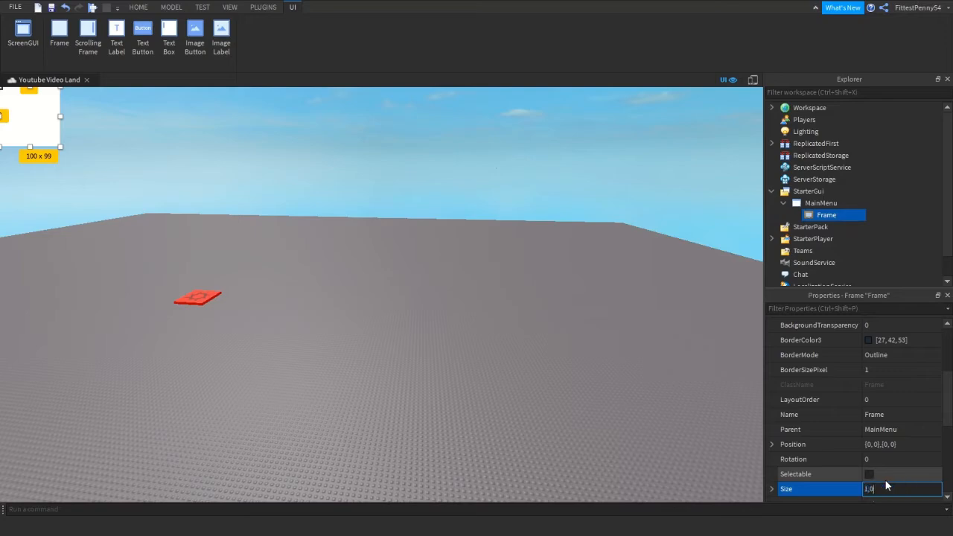
pyautogui.write('0},{1, 0')
pyautogui.press('Return')
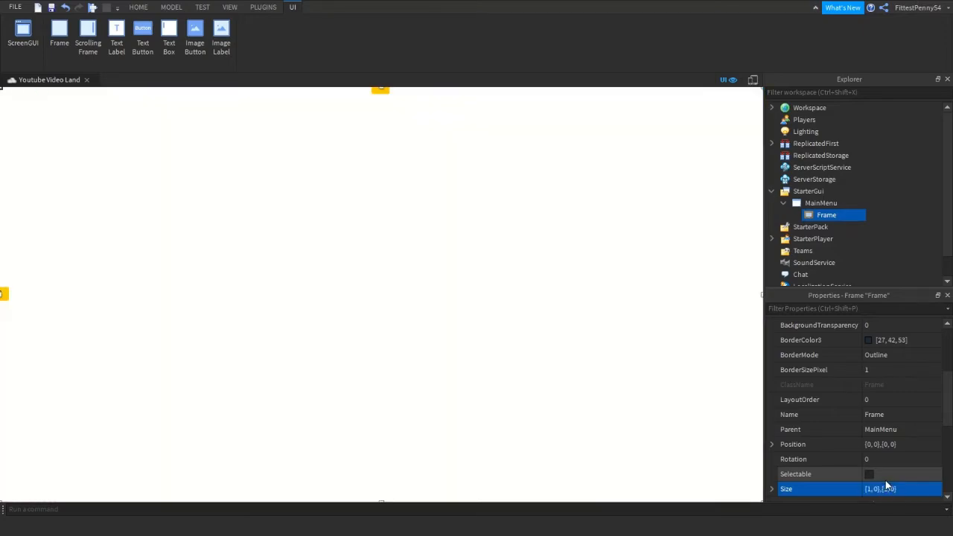
pyautogui.scroll(1, 872, 410)
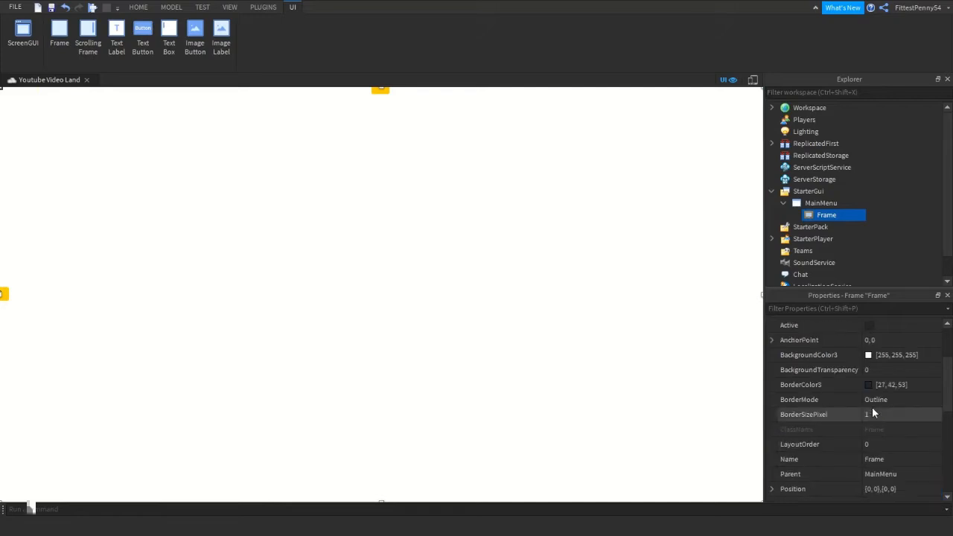
pyautogui.doubleClick(832, 350)
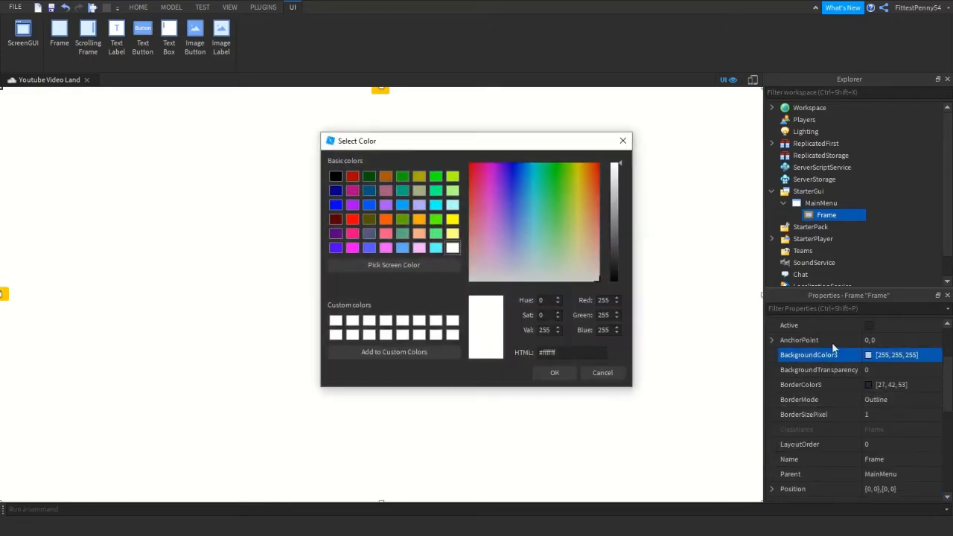
pyautogui.click(334, 177)
pyautogui.click(623, 140)
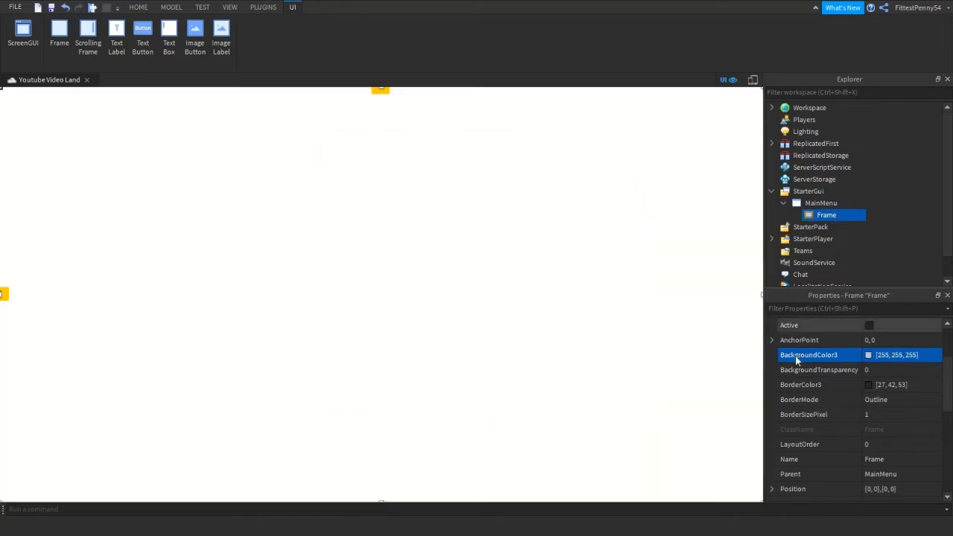
# - Set the Frame's background colour to black (0, 0, 0)
pyautogui.doubleClick(870, 358)
pyautogui.click(335, 175)
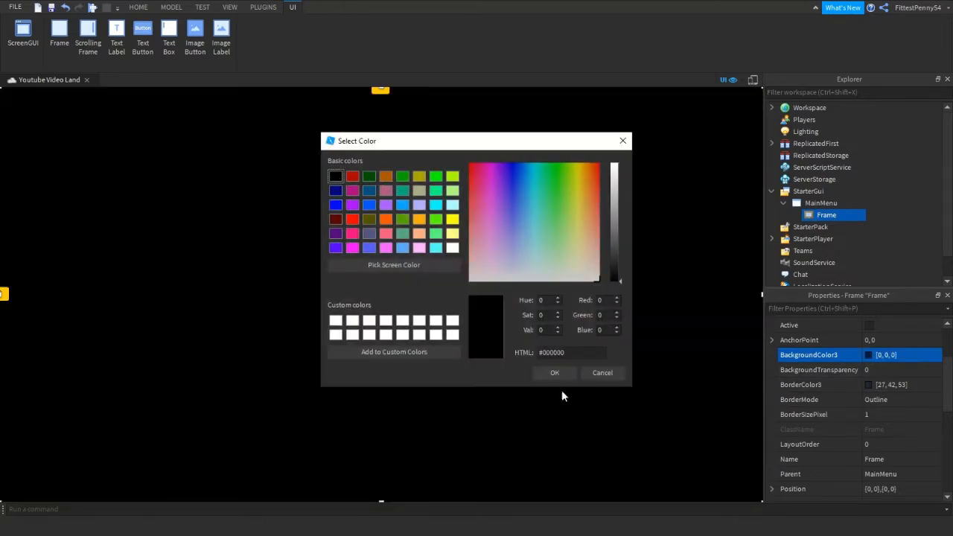
pyautogui.click(555, 373)
# - Set the Frame's background transparency to 0.2 and deselect it
pyautogui.click(875, 370)
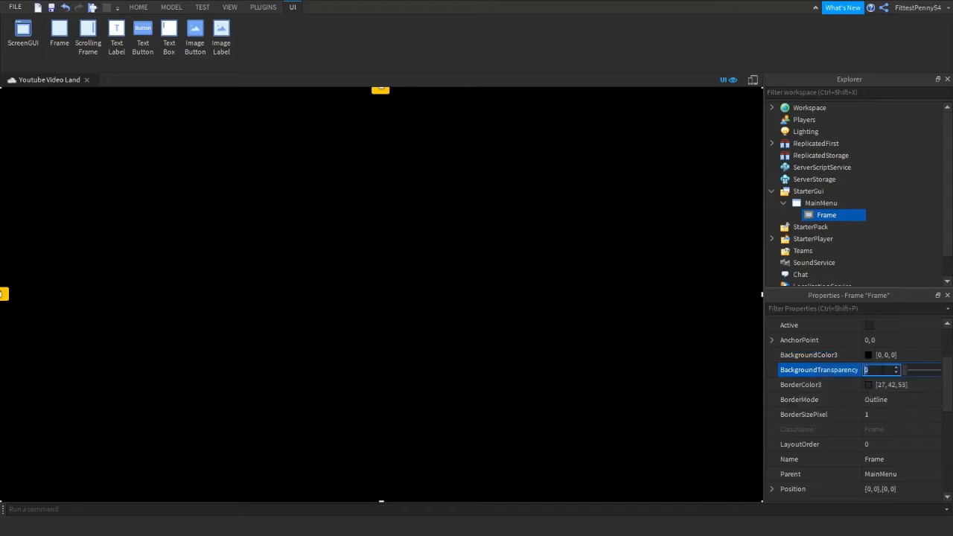
pyautogui.write('.4')
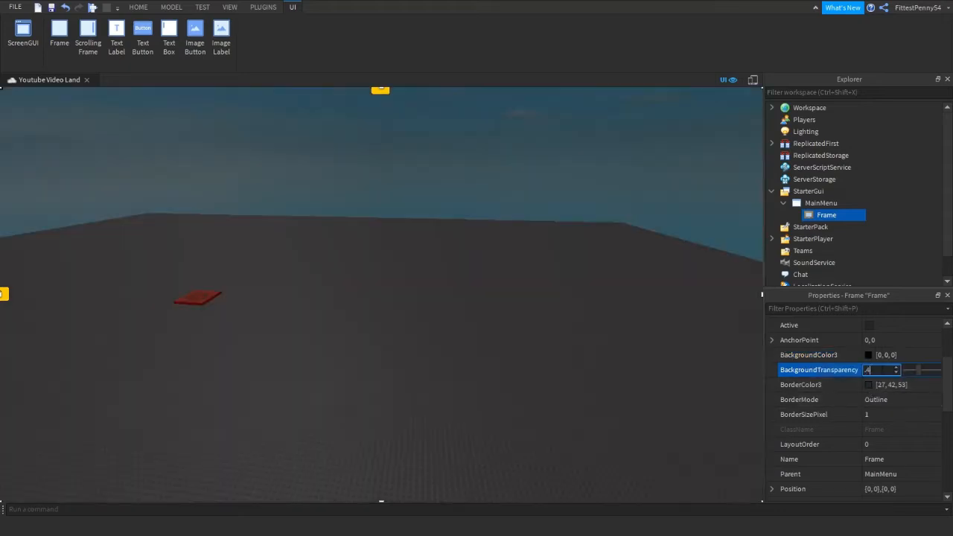
pyautogui.press('BackSpace')
pyautogui.write('3')
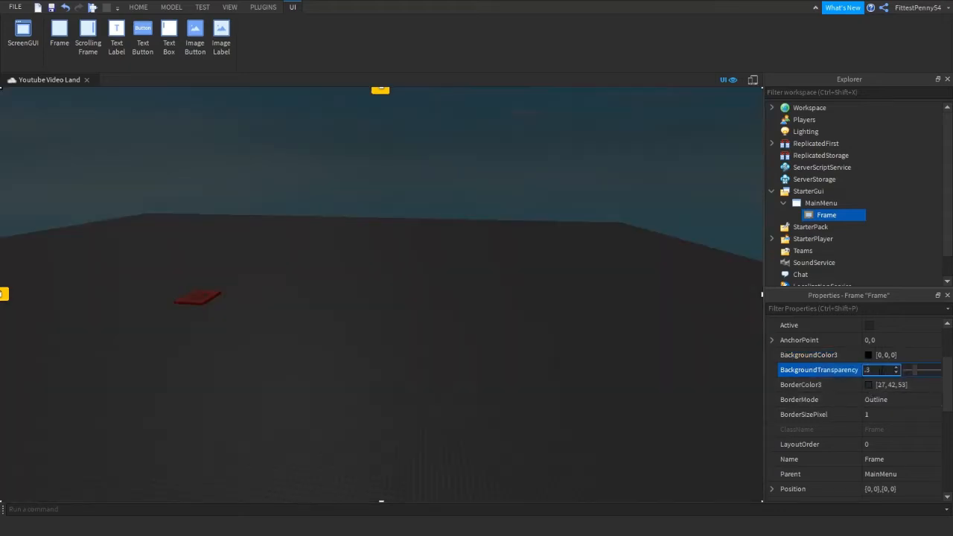
pyautogui.press('BackSpace')
pyautogui.write('2')
pyautogui.press('Return')
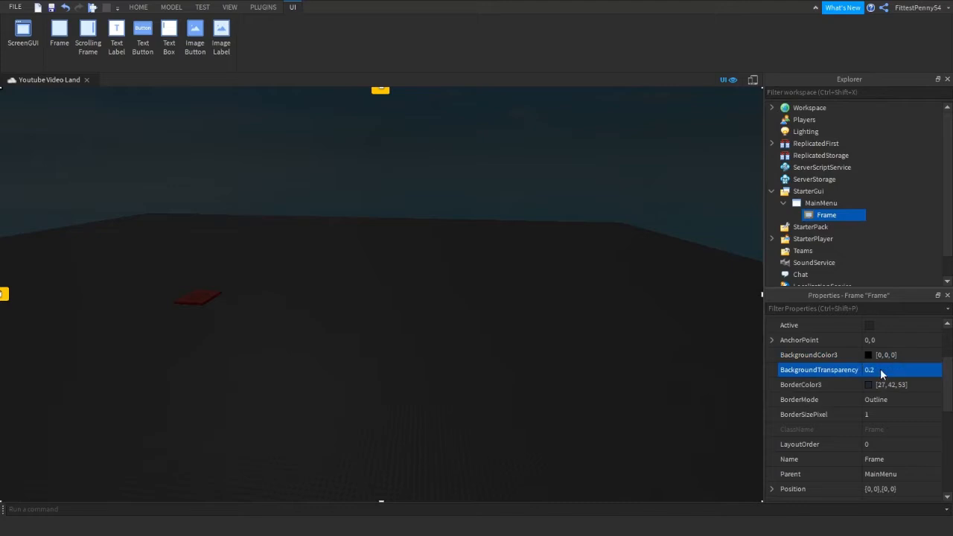
pyautogui.click(876, 226)
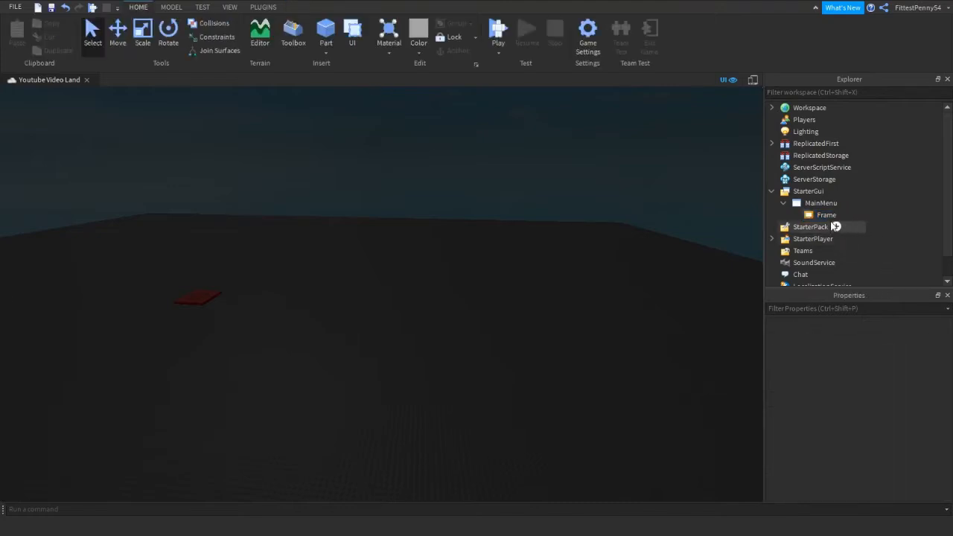
# - Add a TextLabel inside the Frame and rename it Title
pyautogui.click(842, 215)
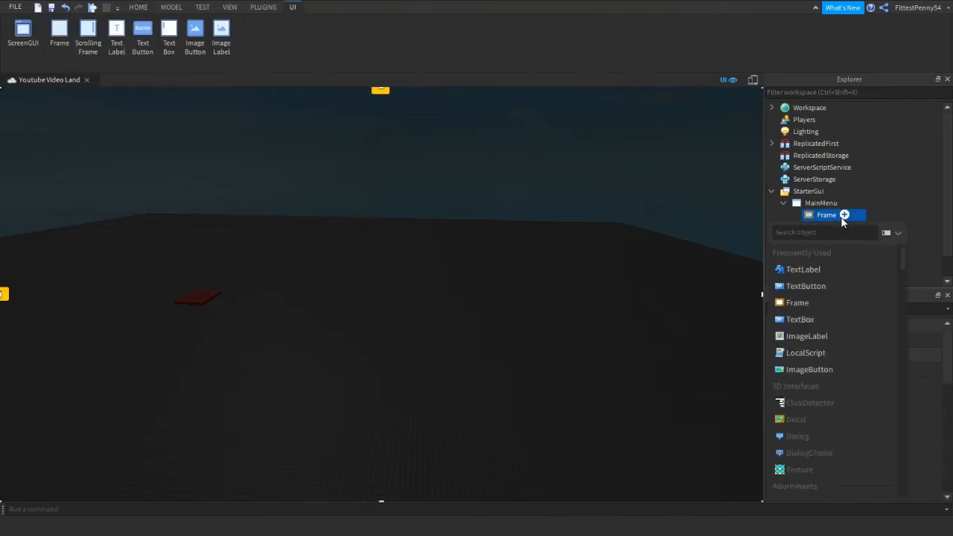
pyautogui.click(814, 274)
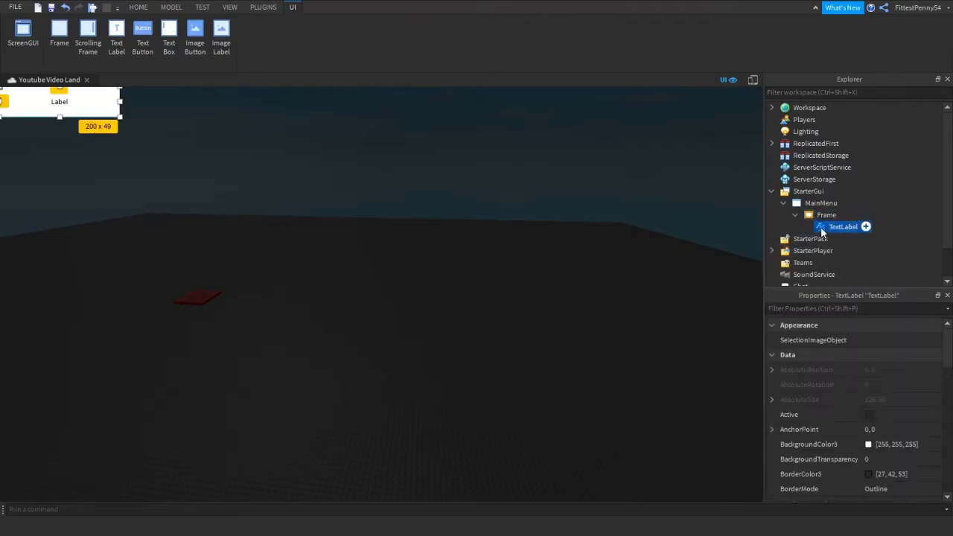
pyautogui.click(836, 231)
pyautogui.write('Title')
pyautogui.press('Return')
# - Set the Title label's size to {1, 0},{0.2, 0}
pyautogui.scroll(-7, 880, 400)
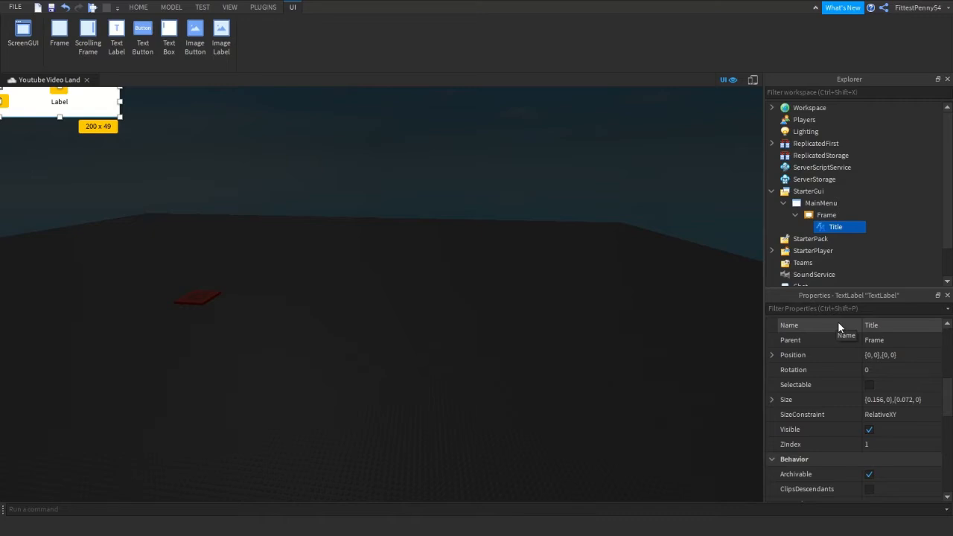
pyautogui.moveTo(827, 231)
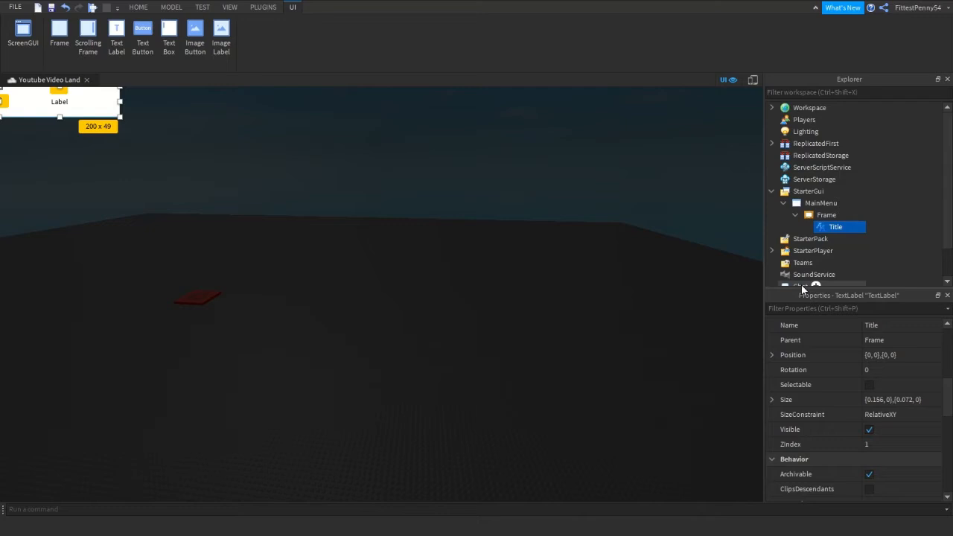
pyautogui.click(868, 404)
pyautogui.write('1,0')
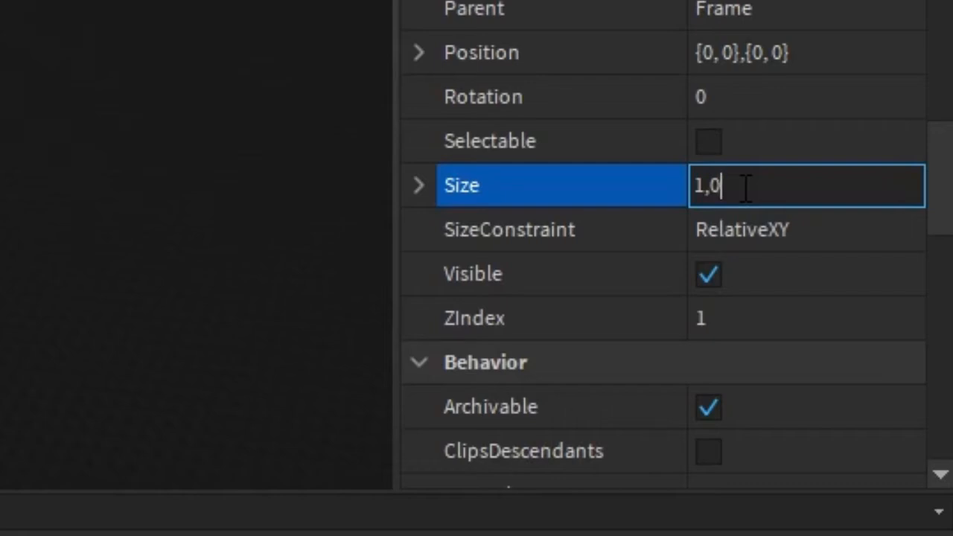
pyautogui.write(', 0},{0.2, 0')
pyautogui.press('Return')
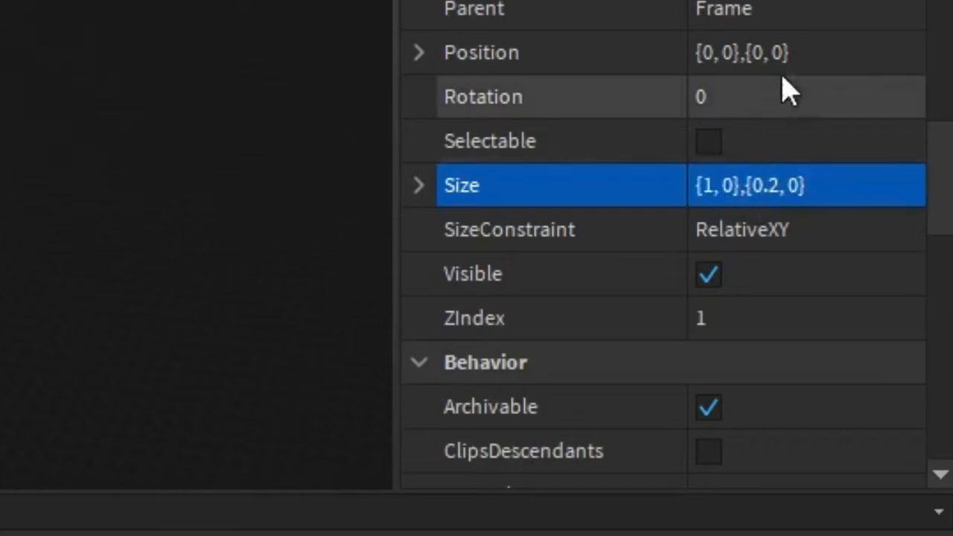
# - Set the Title label's background transparency to 1
pyautogui.scroll(8, 687, 149)
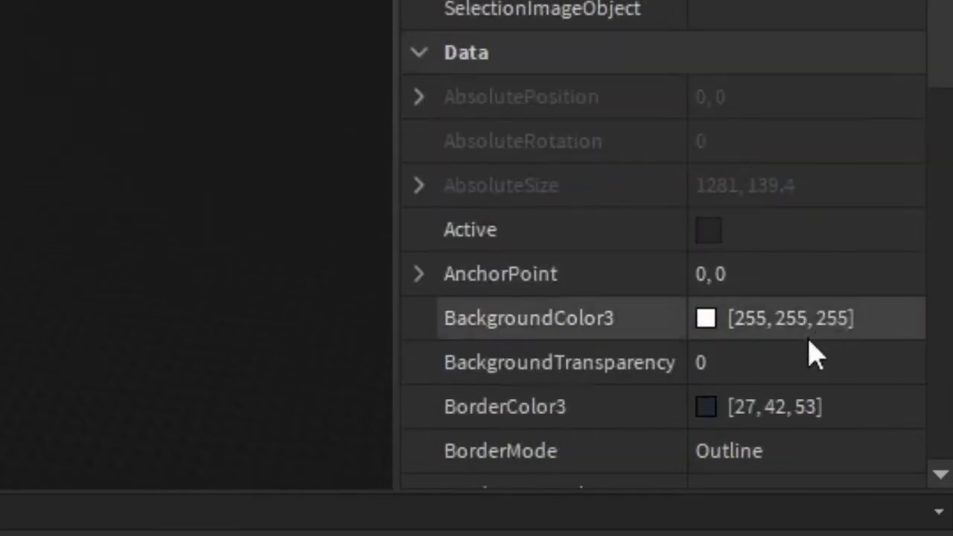
pyautogui.click(795, 379)
pyautogui.write('1')
pyautogui.press('Return')
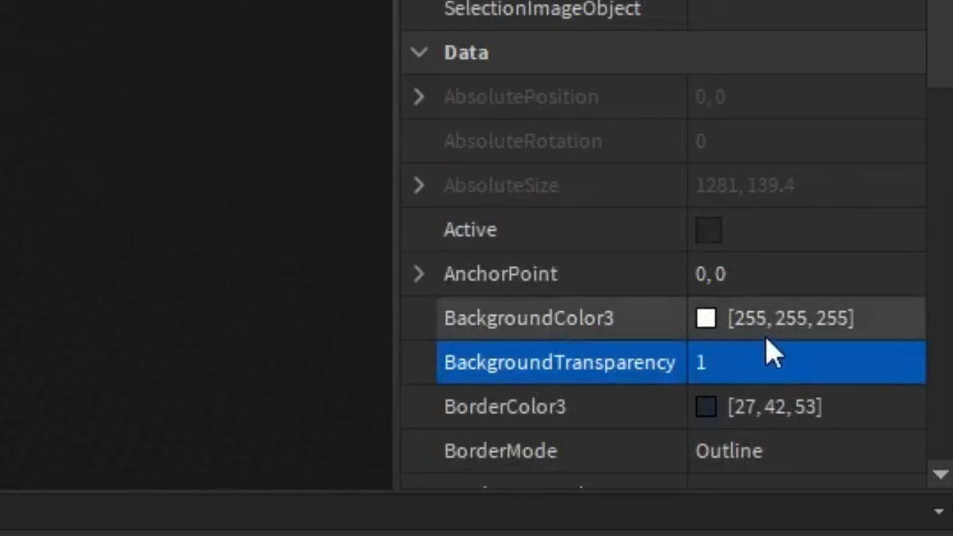
# - Enable TextScaled for the Title label and set its text colour to white (255, 255, 255)
pyautogui.scroll(-8, 748, 350)
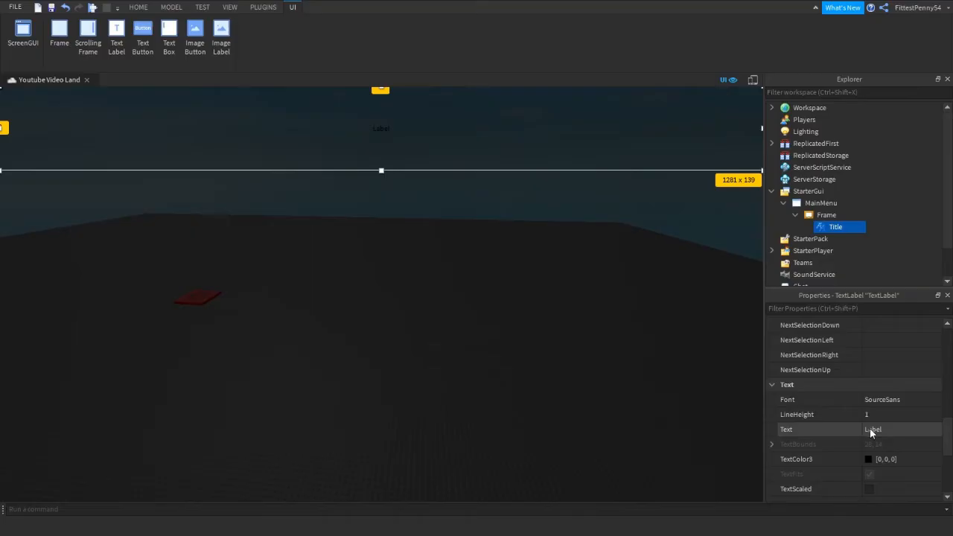
pyautogui.scroll(-2, 727, 438)
pyautogui.click(869, 445)
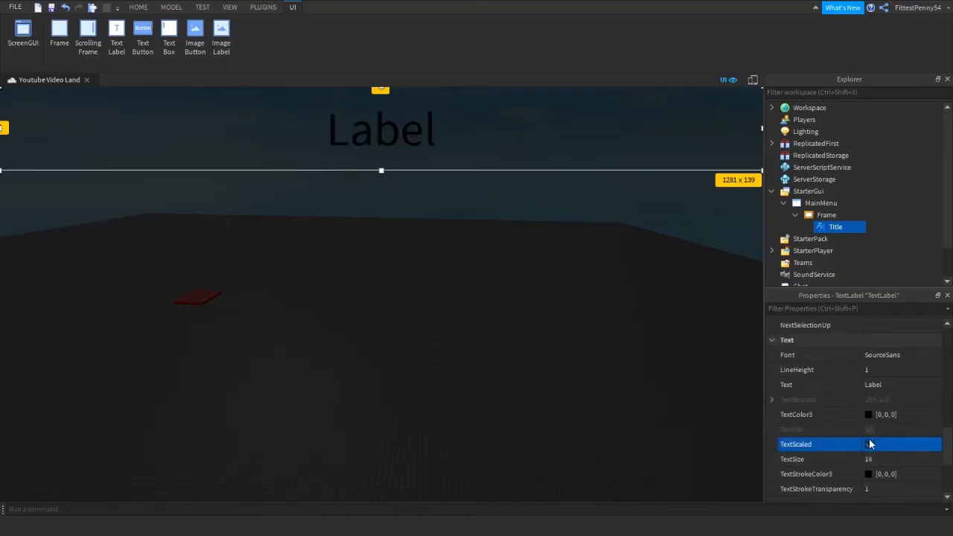
pyautogui.click(869, 415)
pyautogui.click(452, 247)
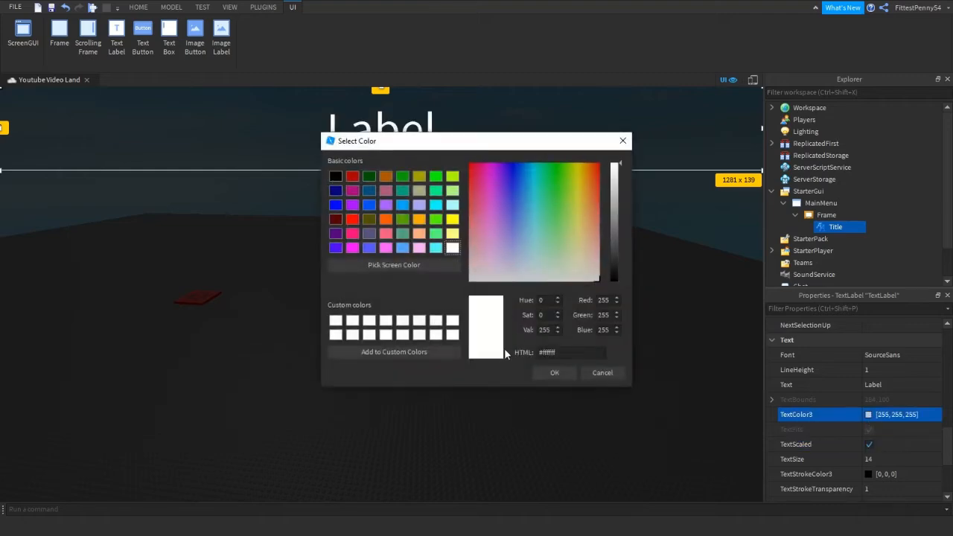
pyautogui.click(551, 372)
# - Change the Title label's text to "My game" and its font to GothamBlack
pyautogui.click(877, 385)
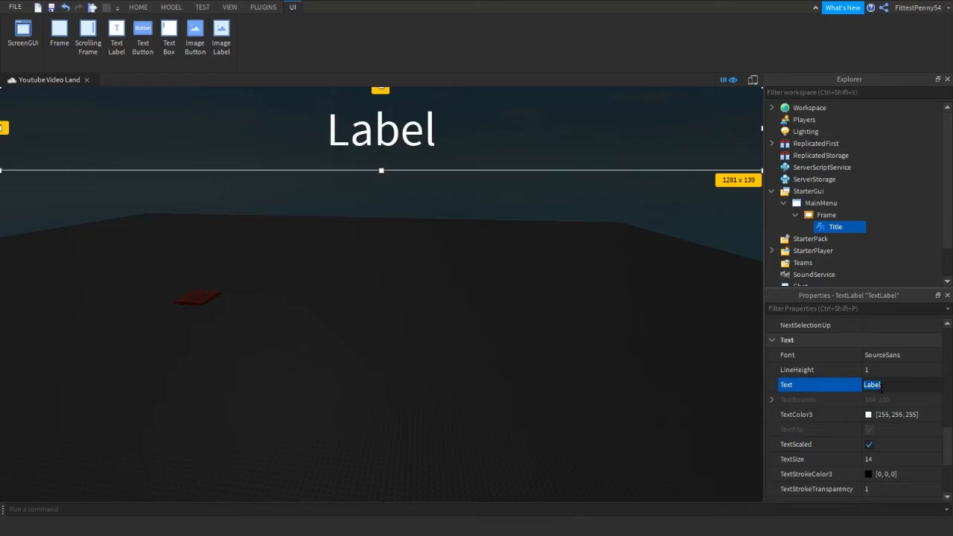
pyautogui.write('My game')
pyautogui.press('Return')
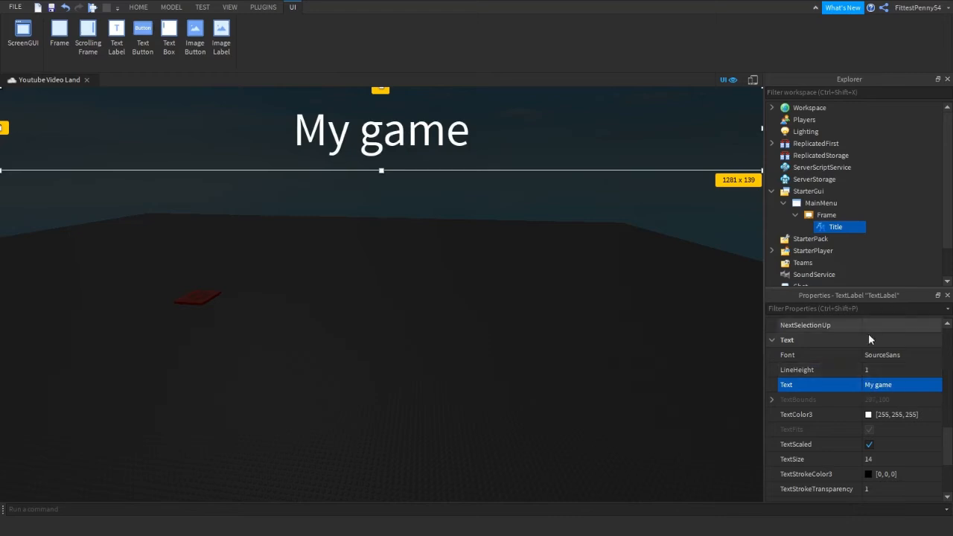
pyautogui.click(874, 355)
pyautogui.click(876, 390)
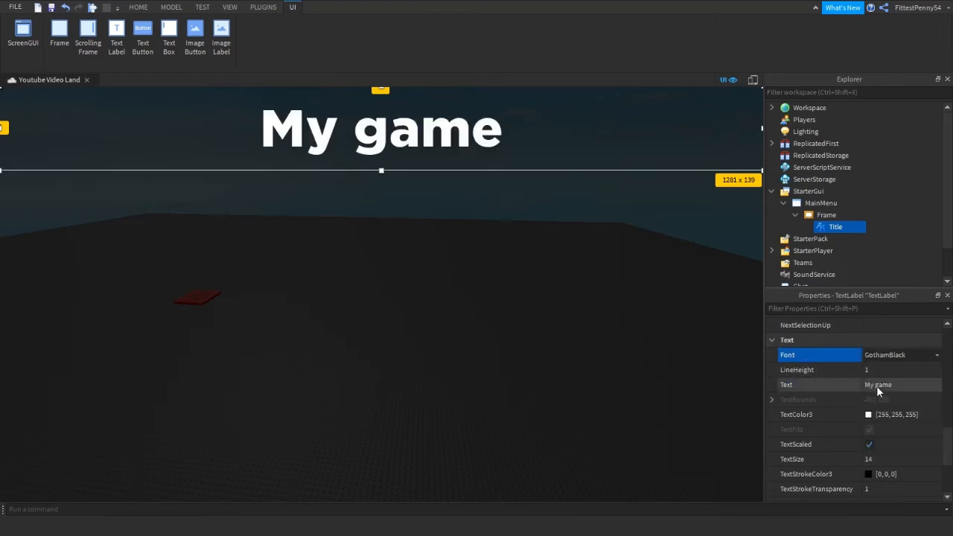
pyautogui.click(885, 254)
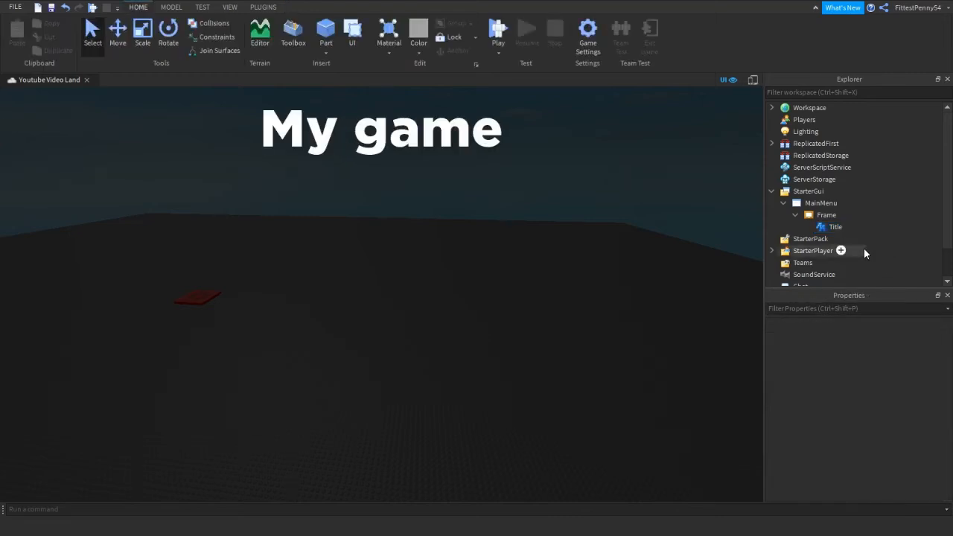
# - Add a TextButton inside the Frame alongside the Title label
pyautogui.click(846, 215)
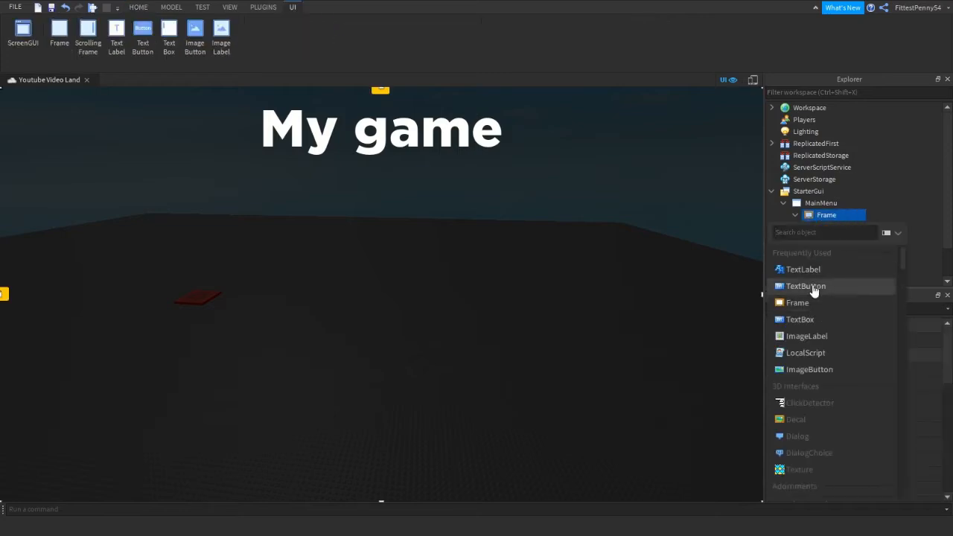
pyautogui.click(813, 288)
pyautogui.click(830, 228)
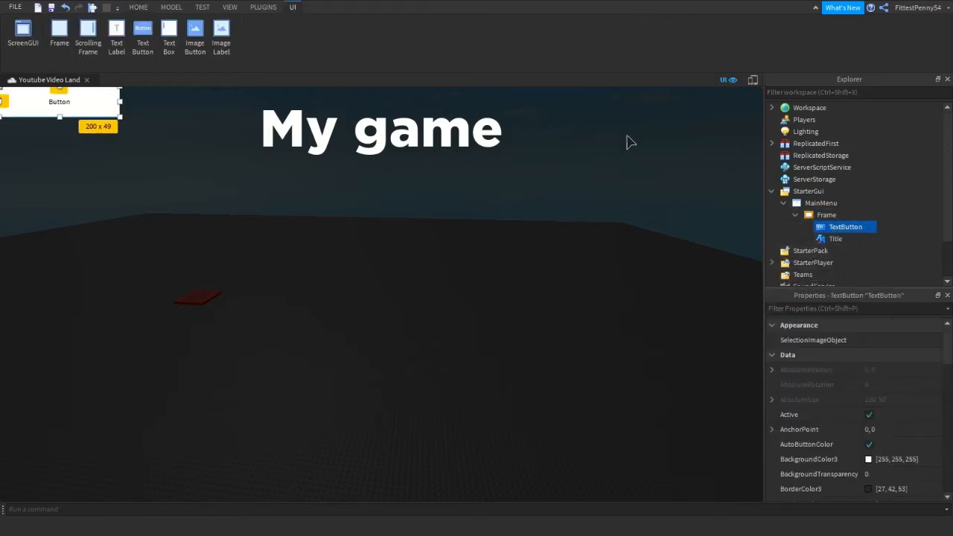
pyautogui.scroll(-3, 886, 410)
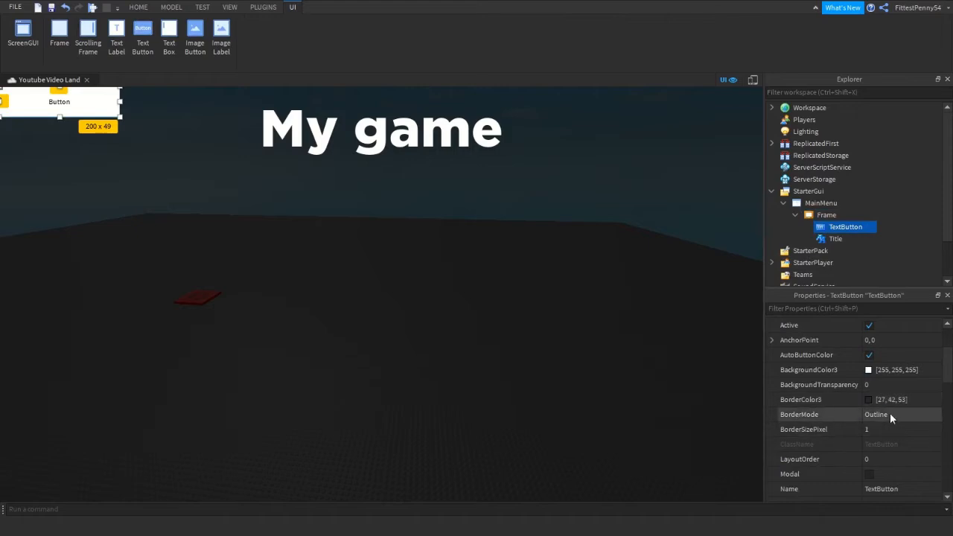
# - Set the TextButton's anchor point to 0.5, 0.5
pyautogui.click(877, 341)
pyautogui.write('0.5, 0')
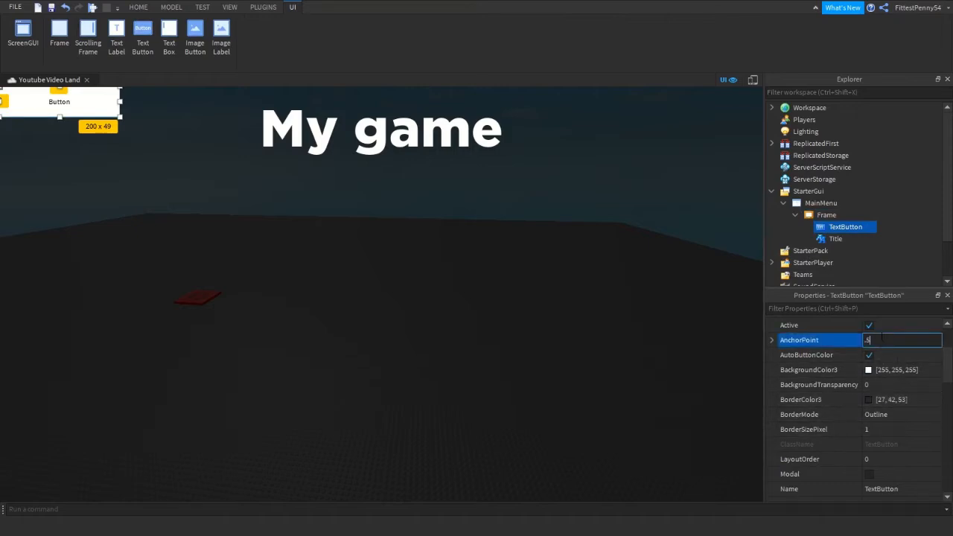
pyautogui.press('Return')
# - Set the TextButton's size to {0.5, 0},{0, 0}
pyautogui.scroll(-6, 886, 387)
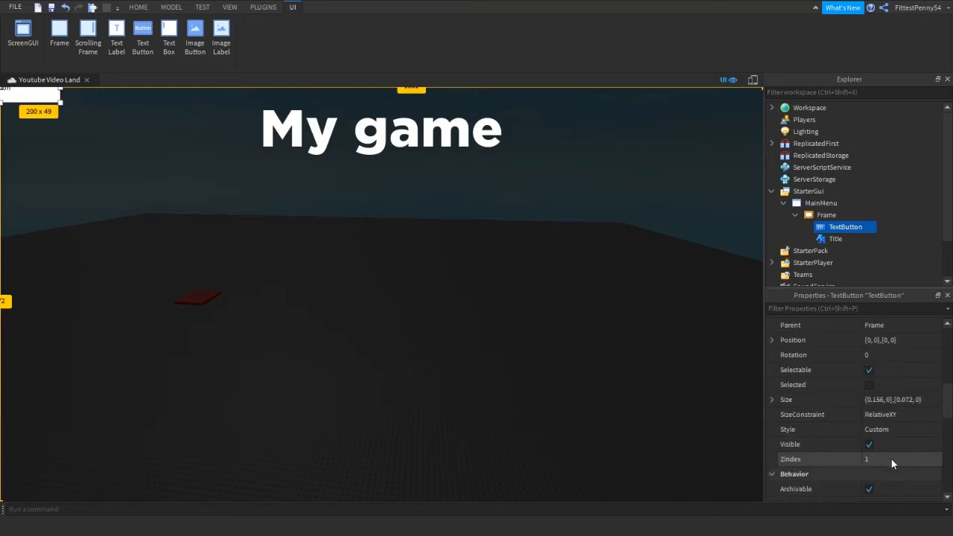
pyautogui.doubleClick(879, 402)
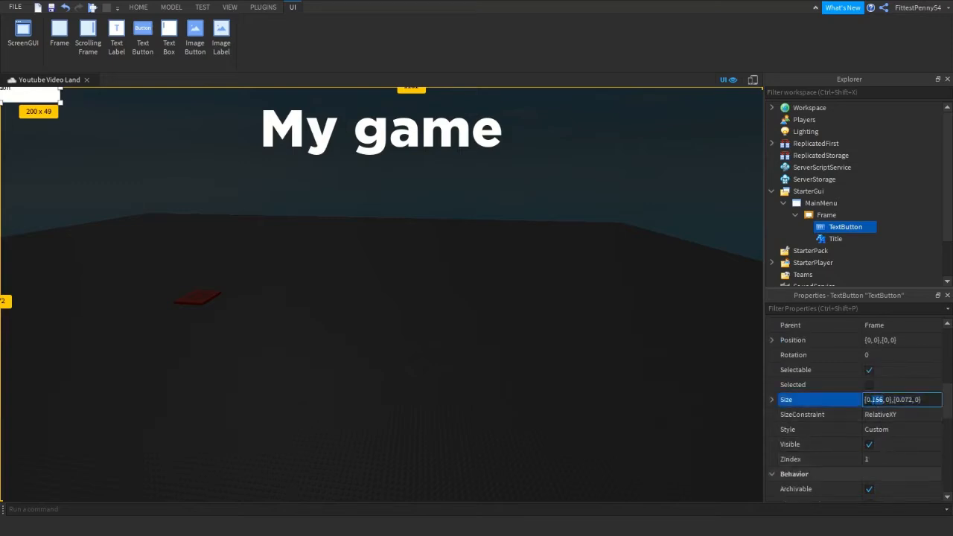
pyautogui.write('5')
pyautogui.press('Return')
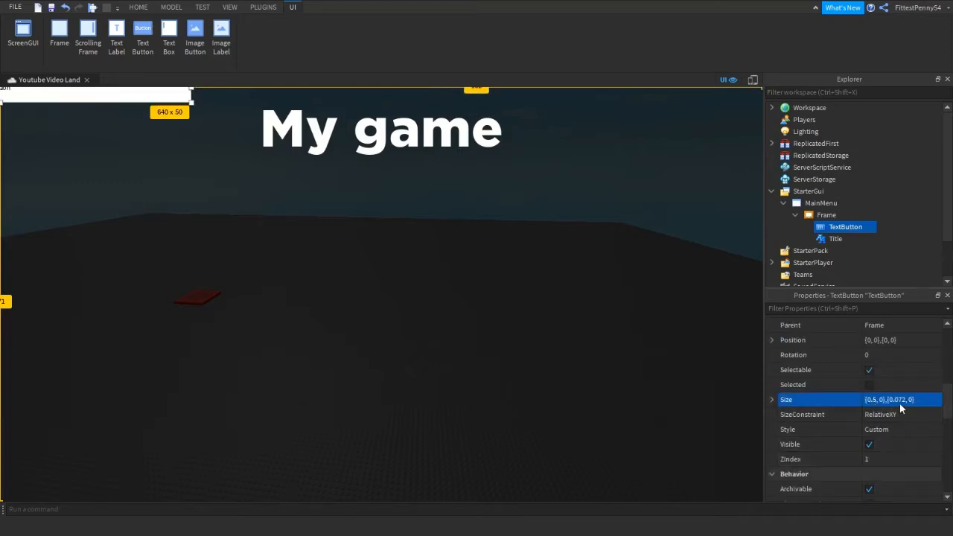
pyautogui.doubleClick(898, 400)
pyautogui.write('0')
pyautogui.press('Return')
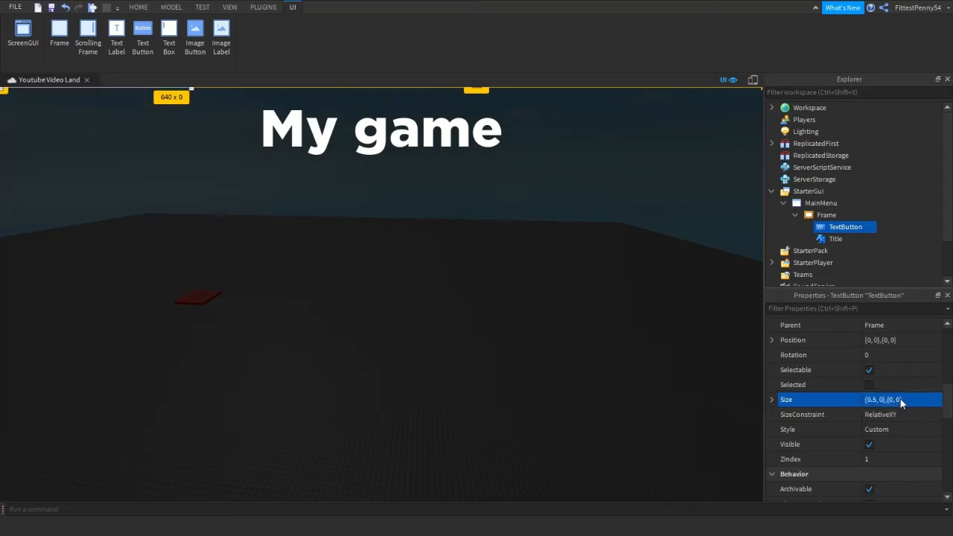
# - Set the vertical scale of the TextButton's size to 0.1
pyautogui.click(889, 400)
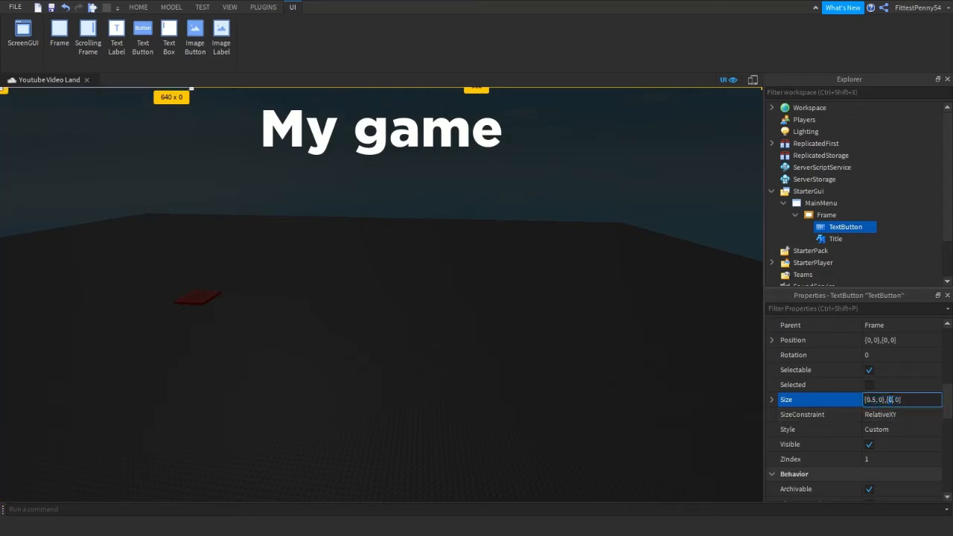
pyautogui.click(893, 399)
pyautogui.write('.25')
pyautogui.press('Return')
pyautogui.doubleClick(898, 399)
pyautogui.write('1')
pyautogui.press('Return')
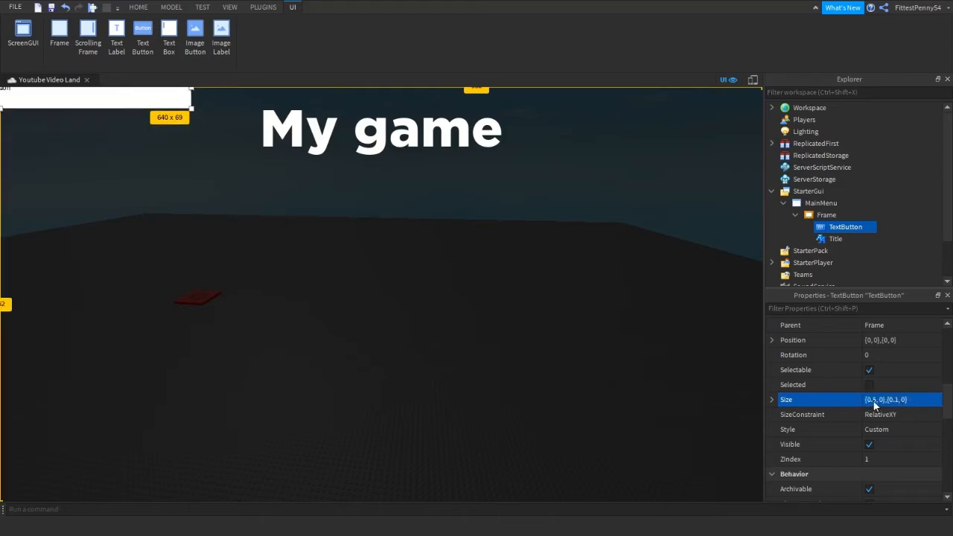
# - Set the horizontal scale of the TextButton's size to 0.25
pyautogui.click(876, 400)
pyautogui.press('BackSpace')
pyautogui.write('25')
pyautogui.press('Return')
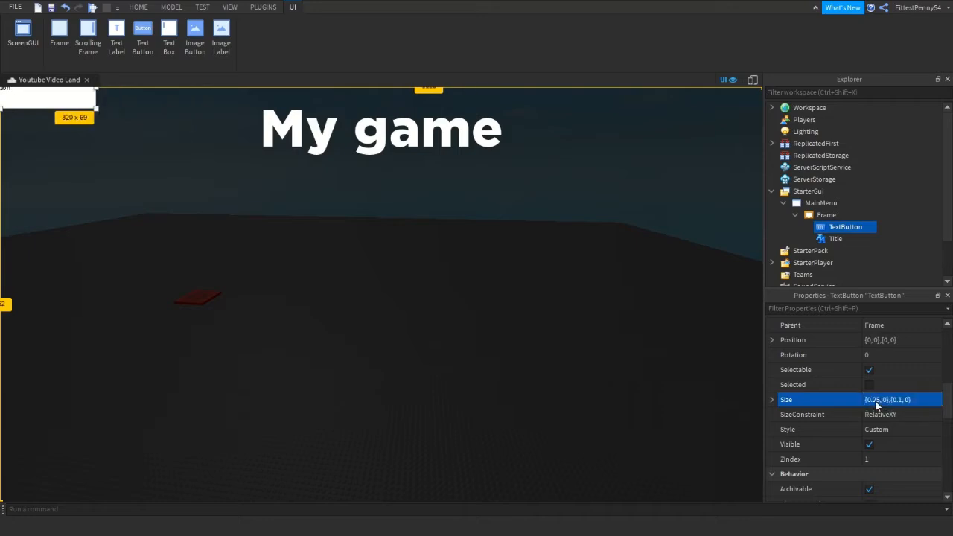
# - Centre the TextButton in the Frame using the uiDesign plugin's Position Ui function
pyautogui.scroll(-1, 875, 402)
pyautogui.scroll(3, 878, 398)
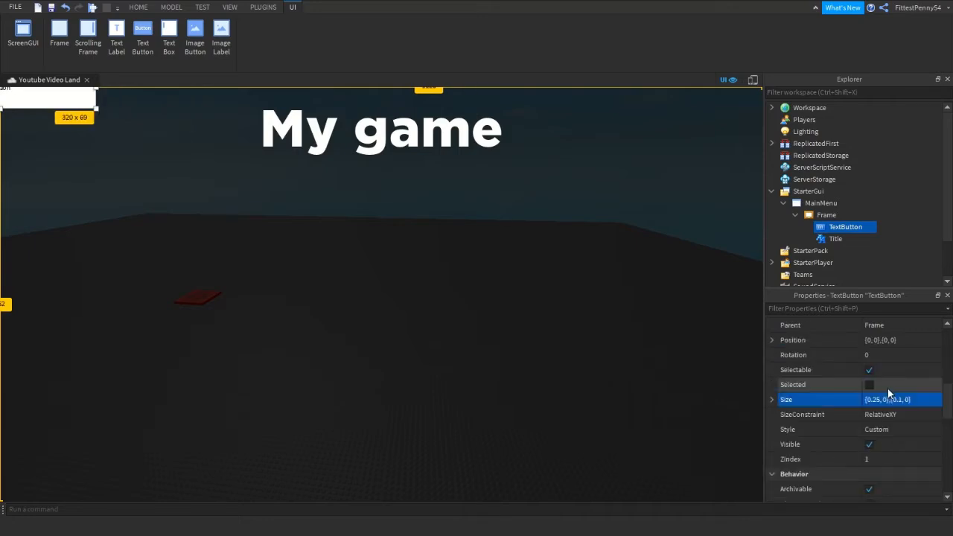
pyautogui.click(263, 7)
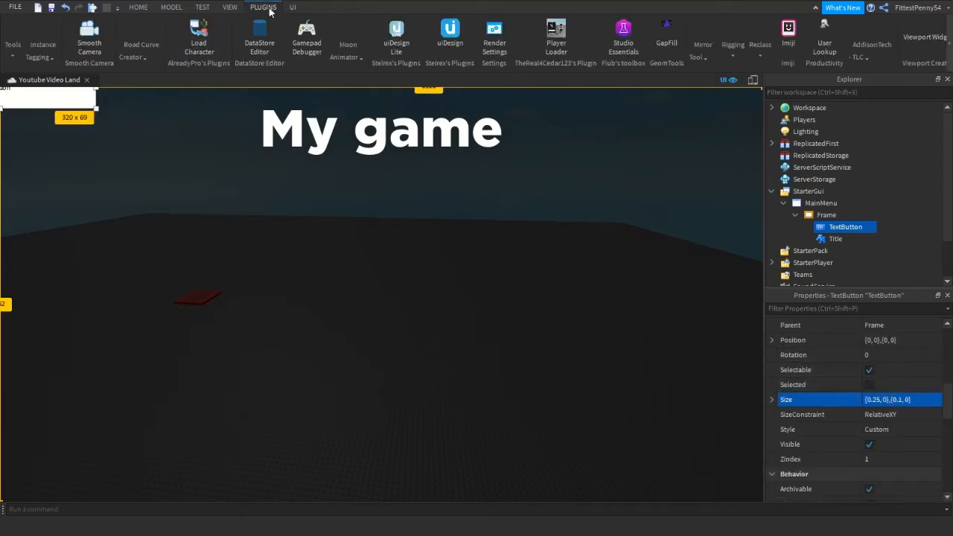
pyautogui.click(440, 45)
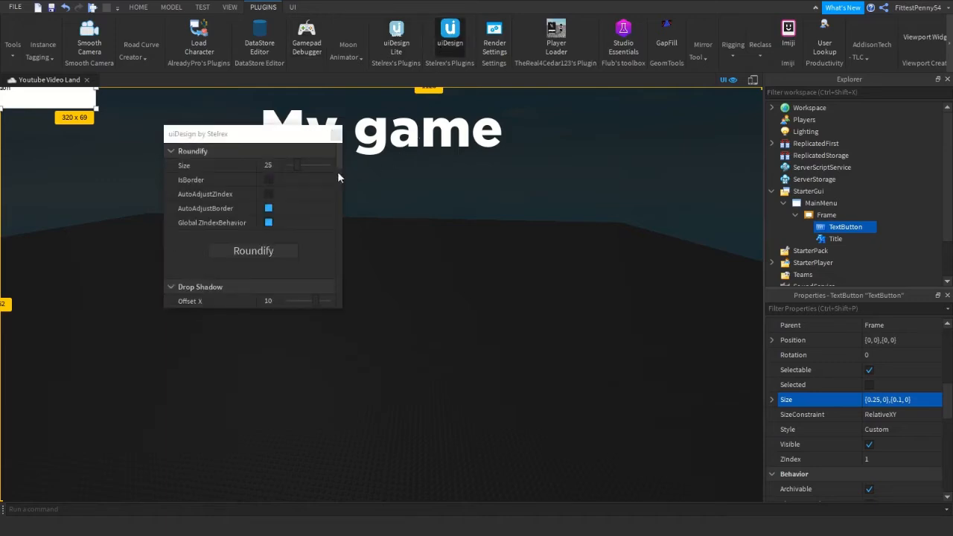
pyautogui.scroll(-5, 338, 172)
pyautogui.scroll(-4, 258, 235)
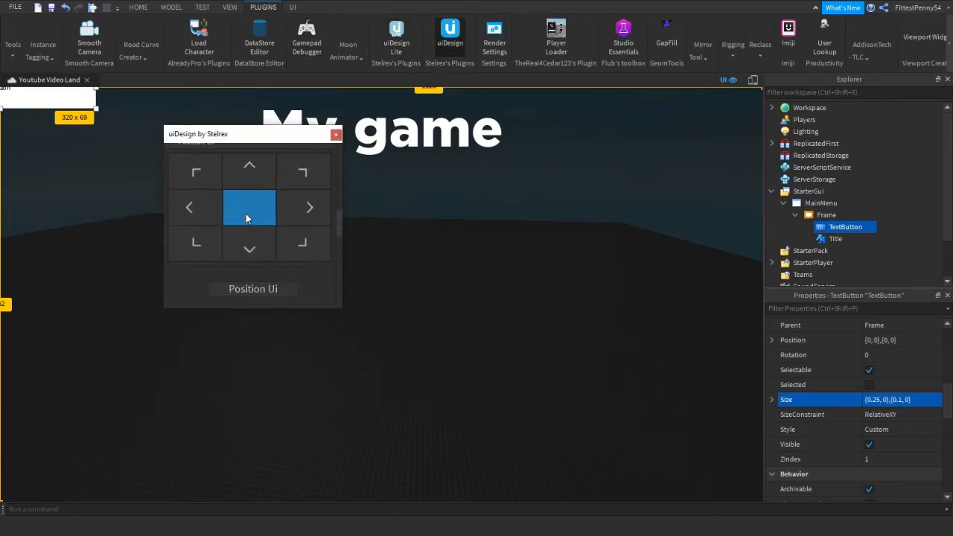
pyautogui.click(254, 288)
pyautogui.click(335, 134)
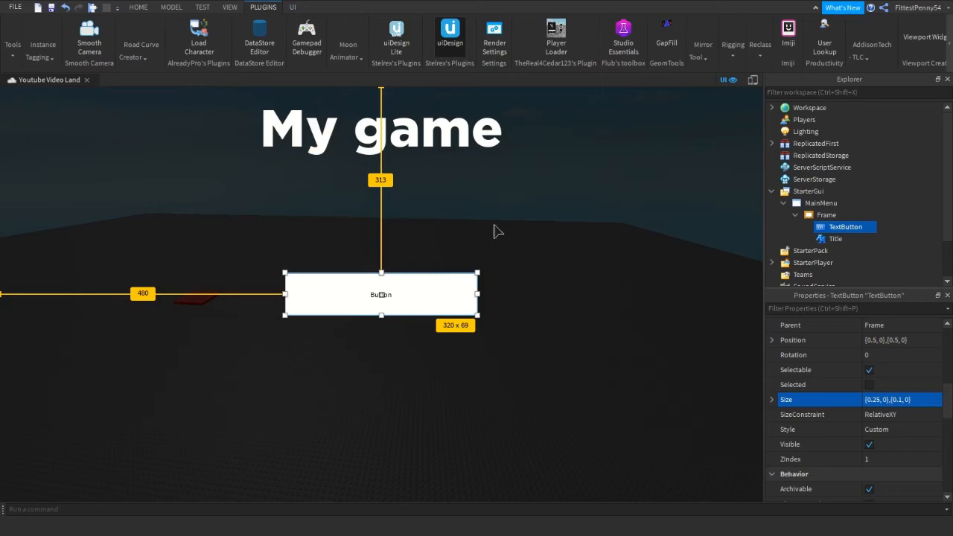
# - Enable TextScaled for the TextButton and change its text to "Play"
pyautogui.scroll(-5, 801, 380)
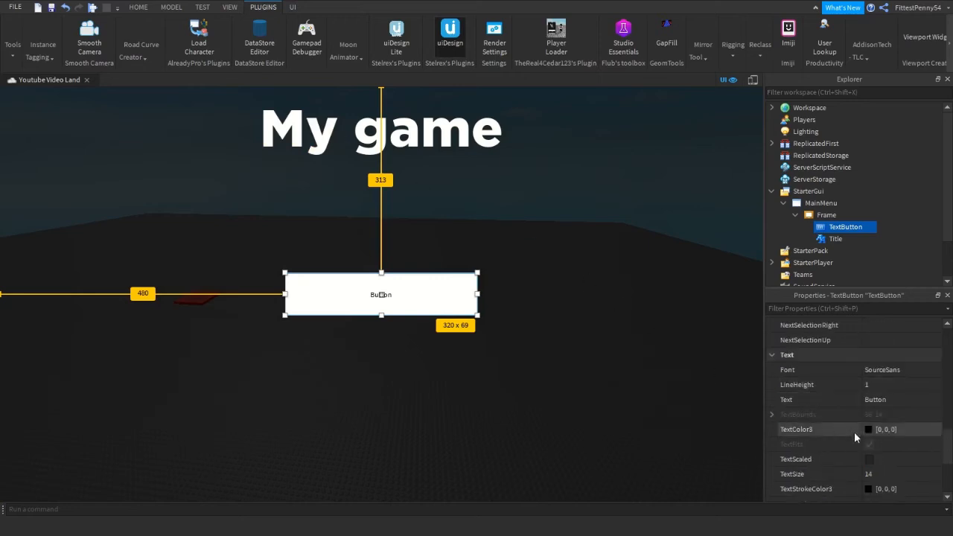
pyautogui.click(869, 459)
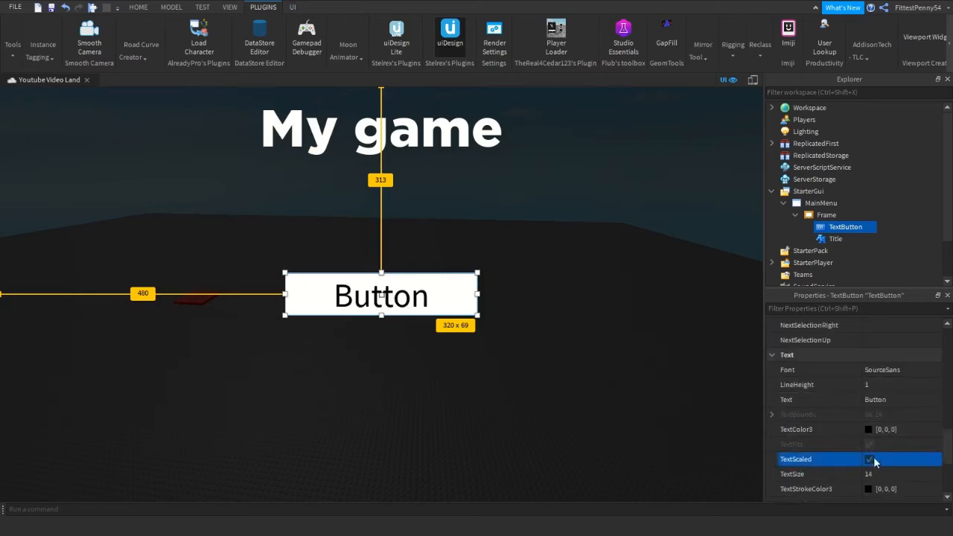
pyautogui.click(871, 400)
pyautogui.press('Return')
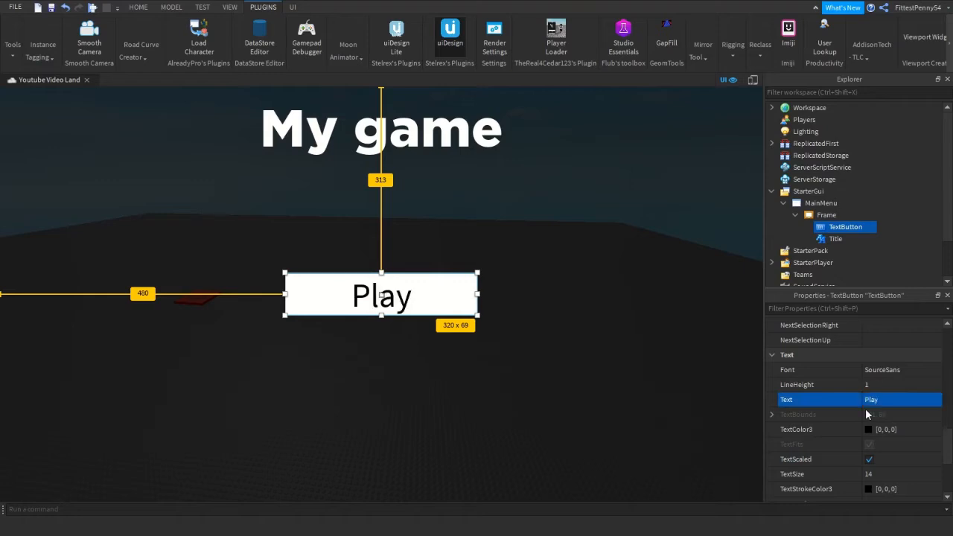
pyautogui.click(643, 313)
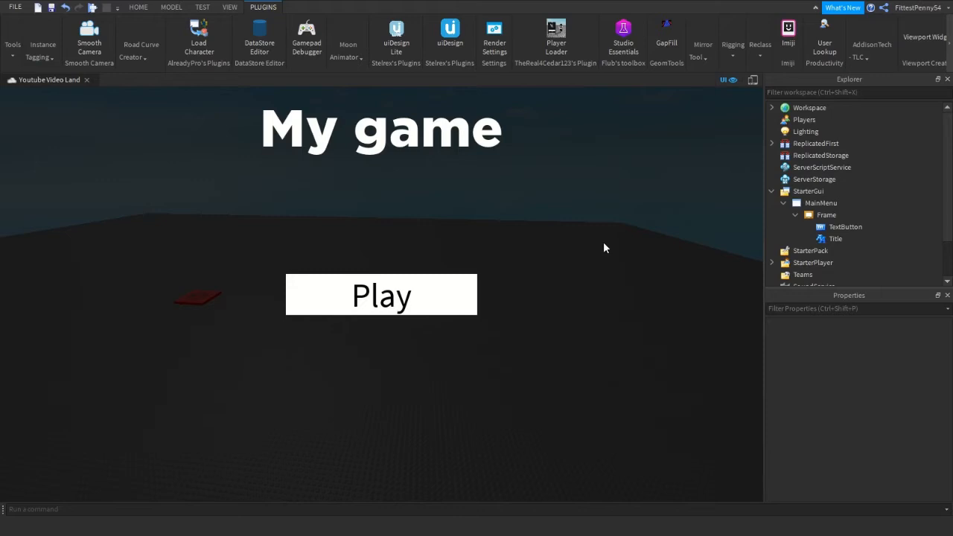
# - Rename the TextButton inside the Frame as Play
pyautogui.click(826, 227)
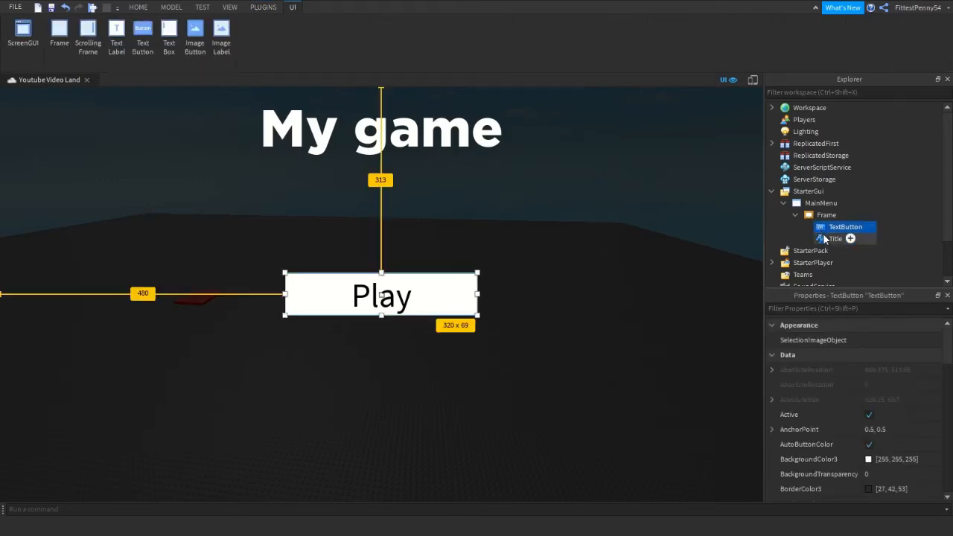
pyautogui.click(844, 227)
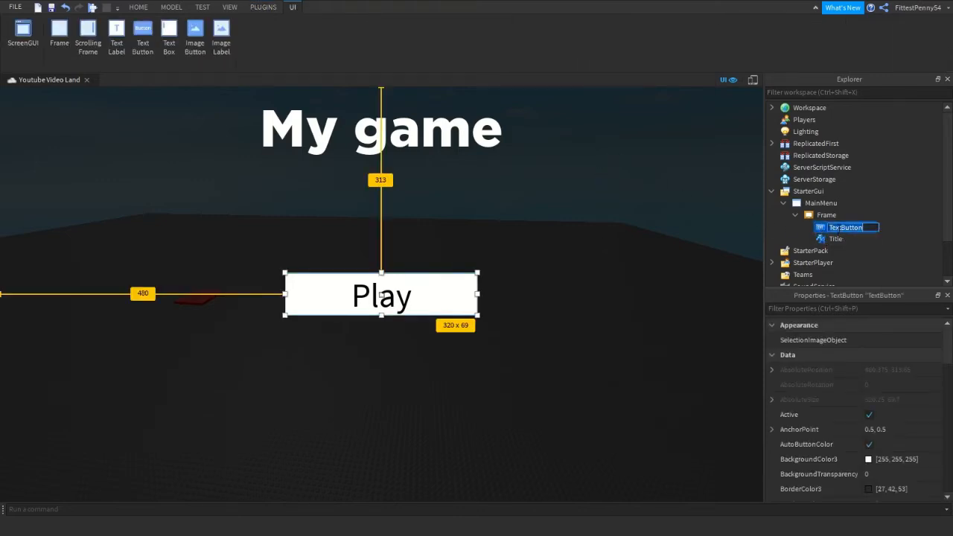
pyautogui.write('Play')
pyautogui.press('Return')
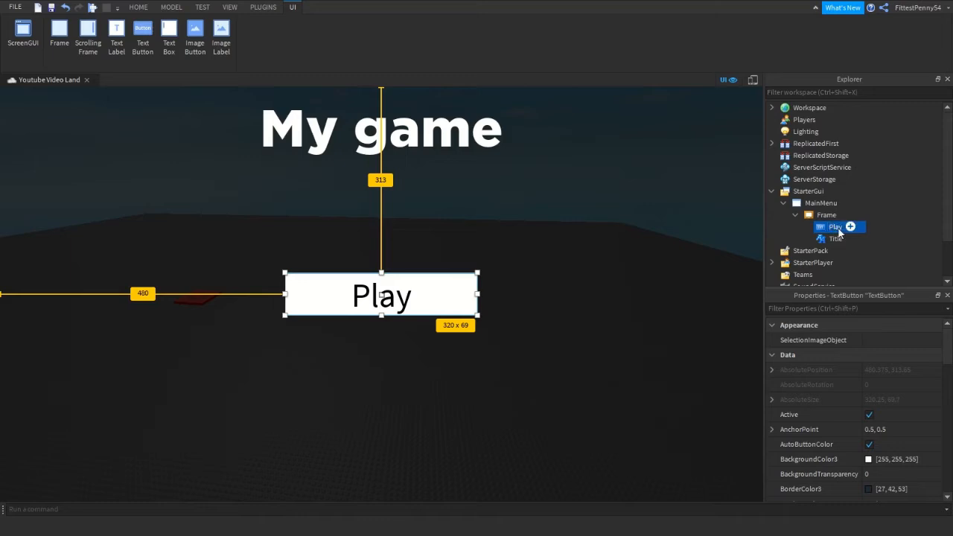
pyautogui.click(912, 215)
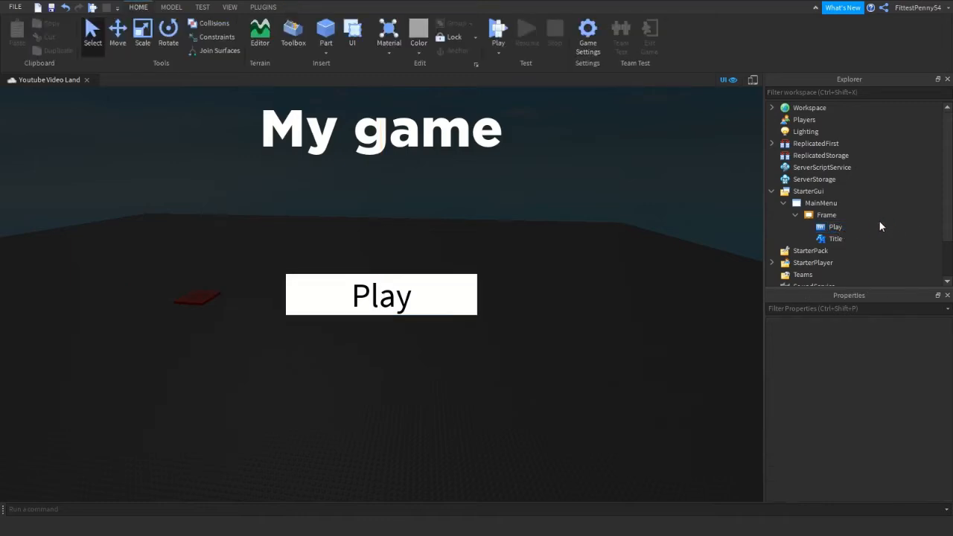
pyautogui.click(846, 215)
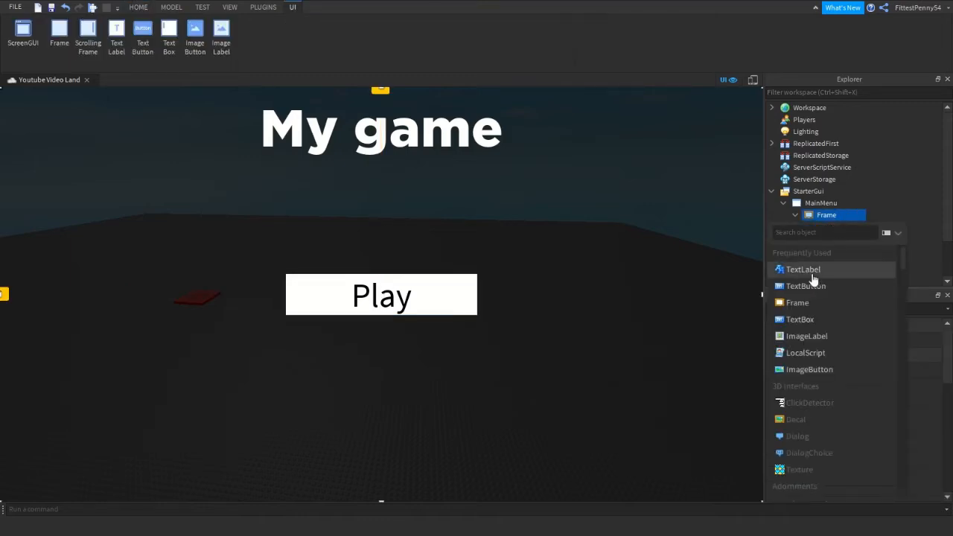
pyautogui.click(805, 287)
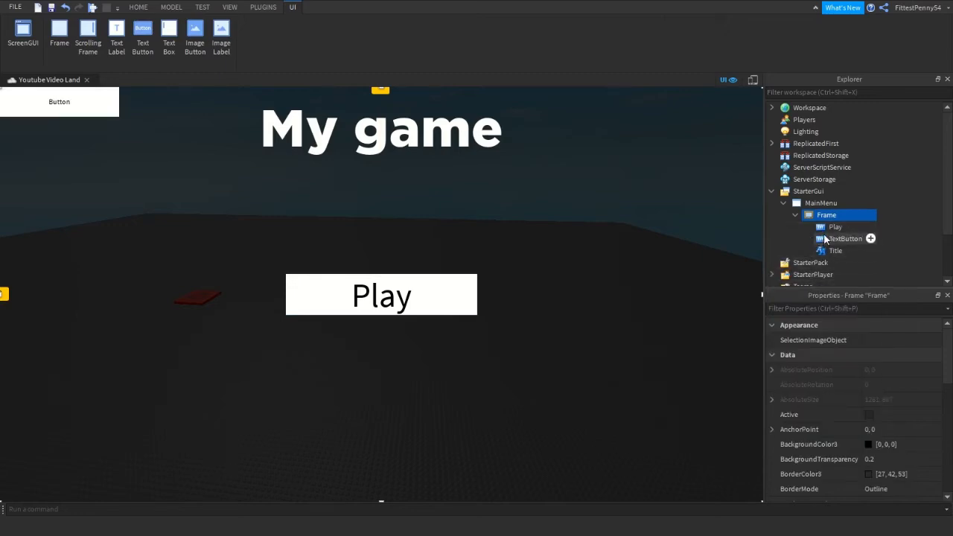
pyautogui.click(824, 237)
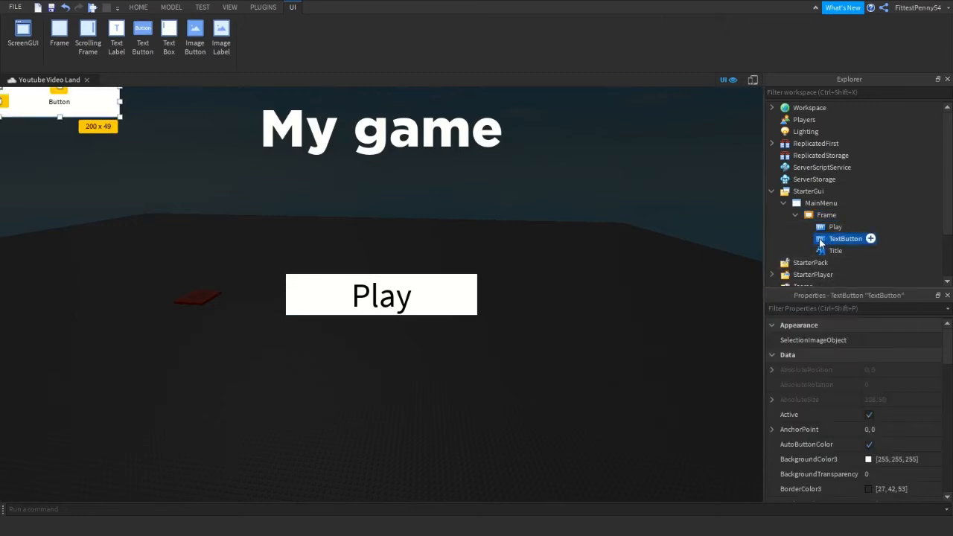
pyautogui.press('Delete')
# - Duplicate the Play button and set the copy's position to {0.5, 0},{0.6, 0}
pyautogui.click(819, 228)
pyautogui.hotkey('ctrl', 'd')
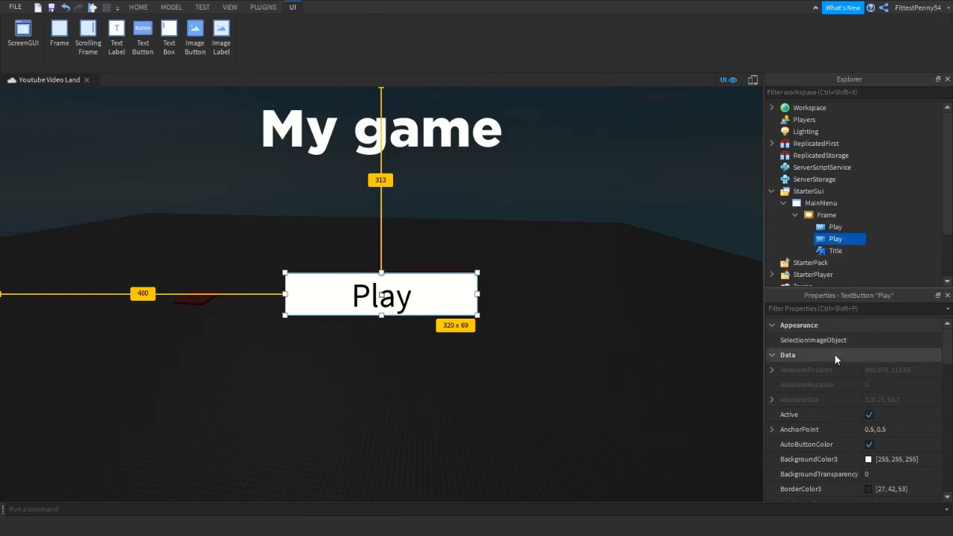
pyautogui.scroll(-3, 836, 379)
pyautogui.scroll(-1, 901, 414)
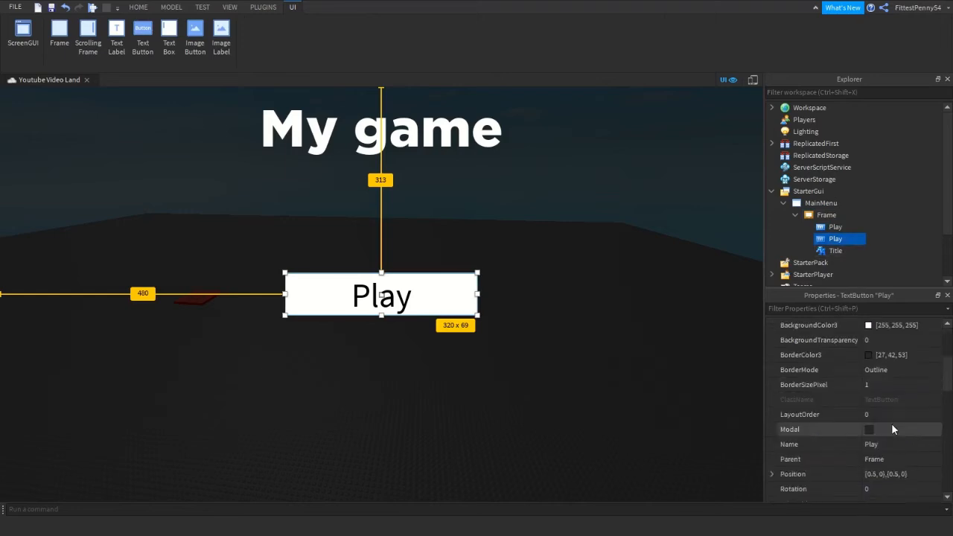
pyautogui.click(894, 474)
pyautogui.click(898, 474)
pyautogui.press('BackSpace')
pyautogui.write('6')
pyautogui.press('Return')
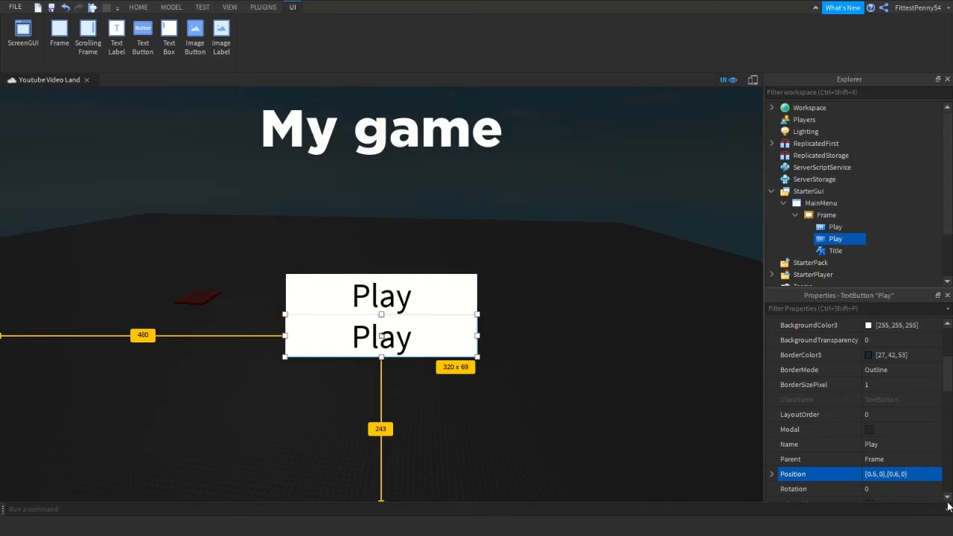
# - Move the duplicated button further down by setting its position to {0.5, 0},{0.7, 0}
pyautogui.click(897, 475)
pyautogui.click(898, 475)
pyautogui.press('BackSpace')
pyautogui.write('7')
pyautogui.press('Return')
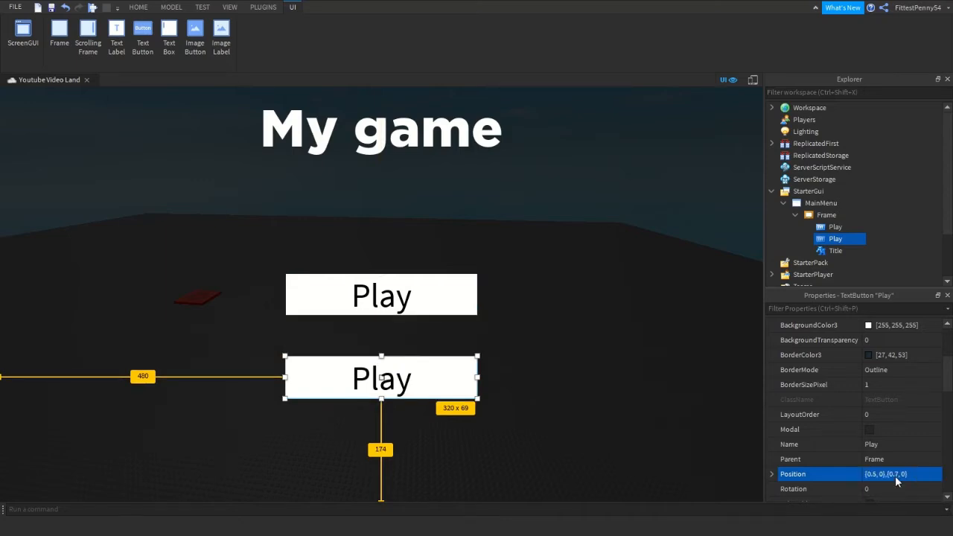
# - Change the duplicated button's text to "Quit" and rename the object as Quit
pyautogui.scroll(-6, 879, 427)
pyautogui.click(873, 443)
pyautogui.write('Quit')
pyautogui.press('Return')
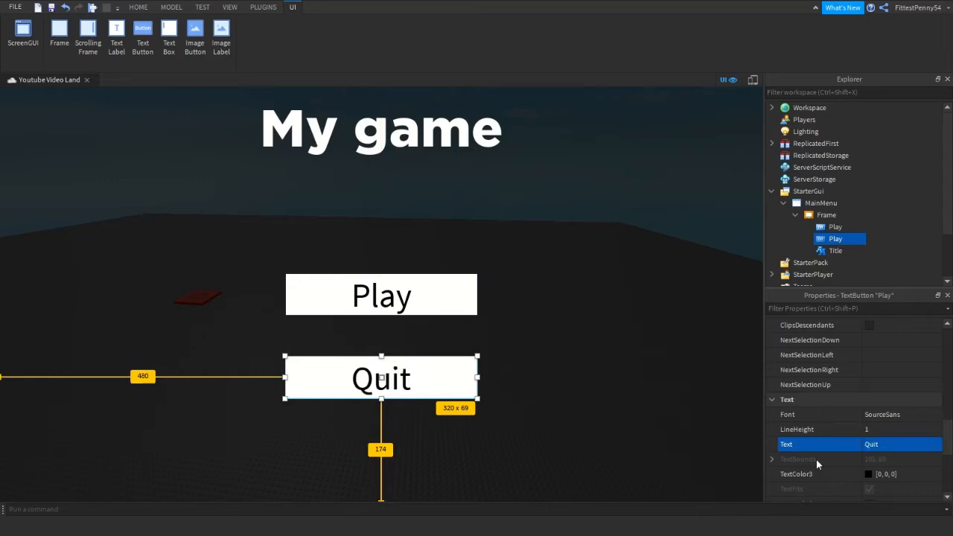
pyautogui.click(836, 243)
pyautogui.write('Quit')
pyautogui.press('Return')
pyautogui.click(871, 233)
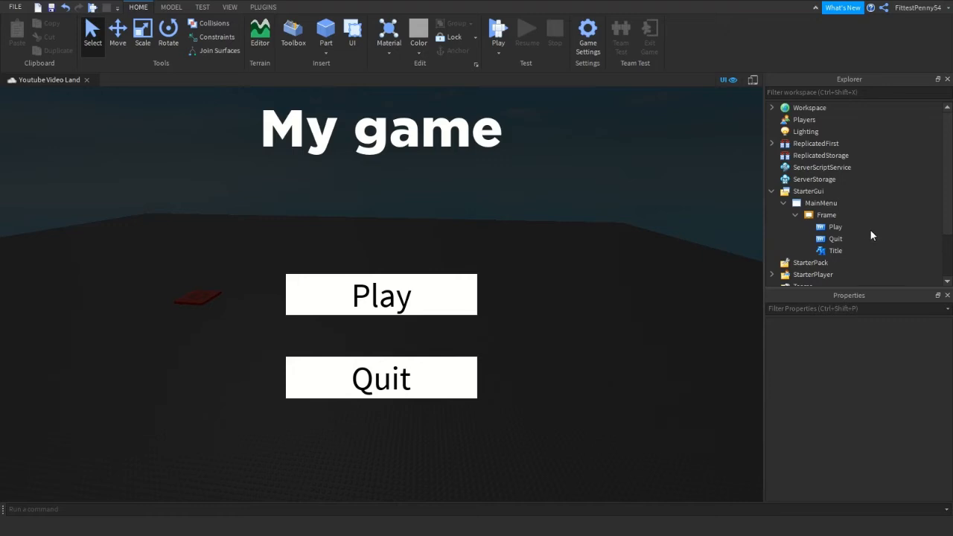
# - Add a LocalScript inside the Frame and rename it as Main
pyautogui.click(845, 215)
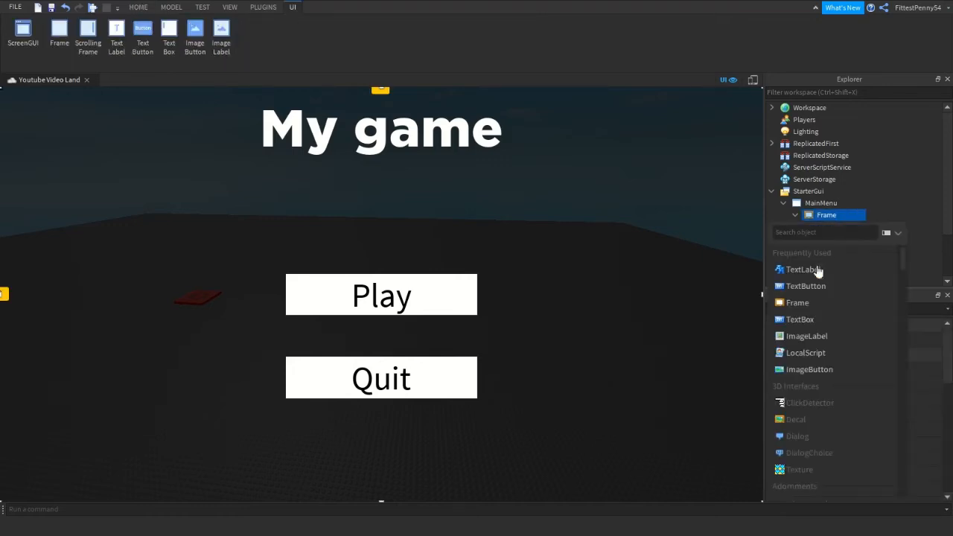
pyautogui.click(805, 352)
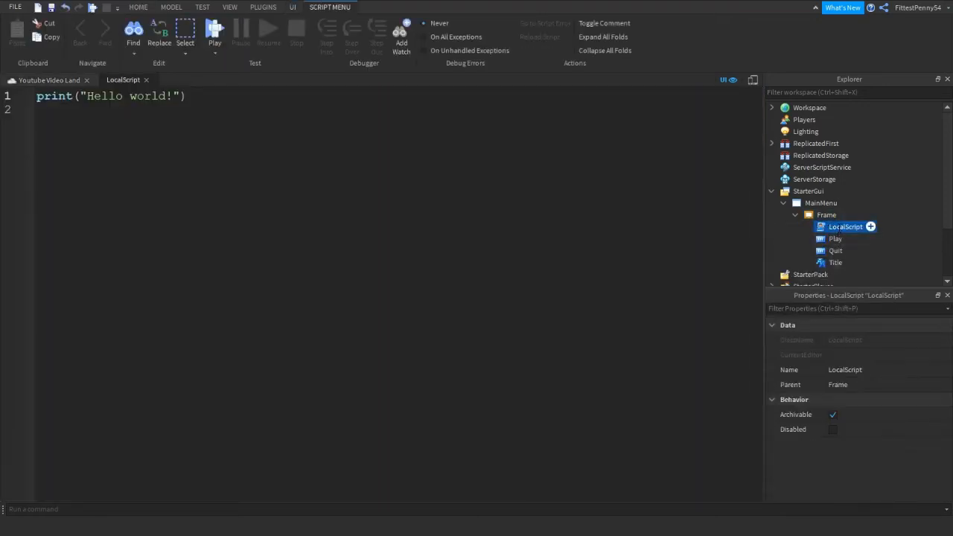
pyautogui.press('F2')
pyautogui.write('Main')
pyautogui.press('Return')
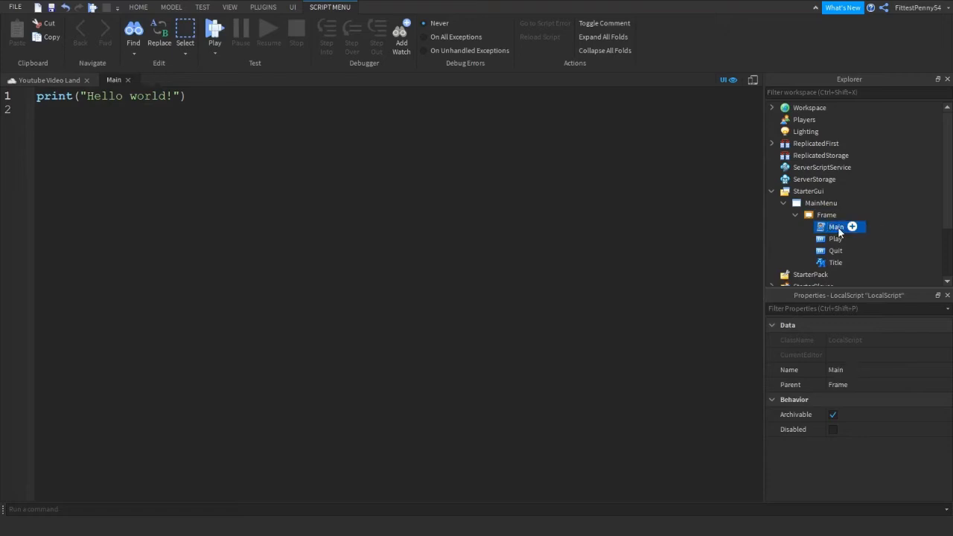
pyautogui.click(878, 238)
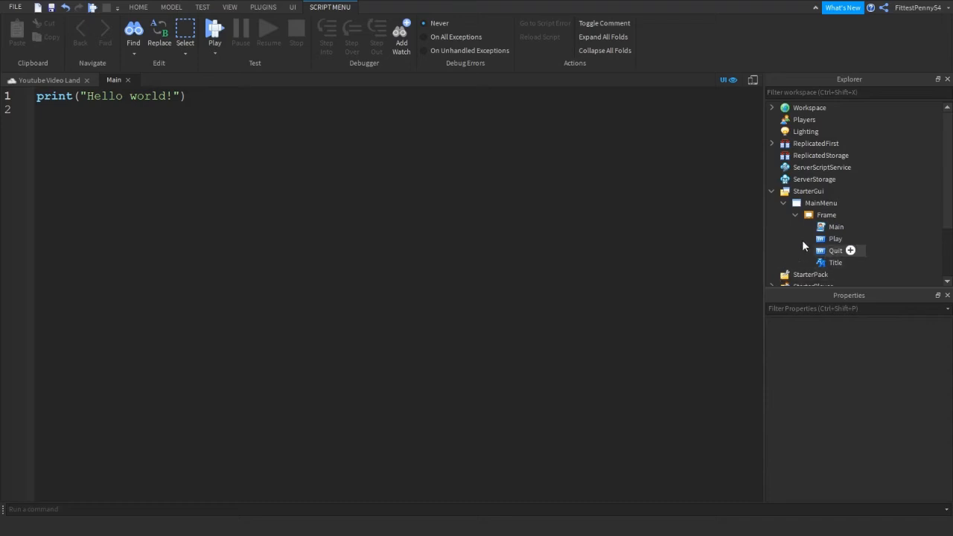
pyautogui.click(836, 227)
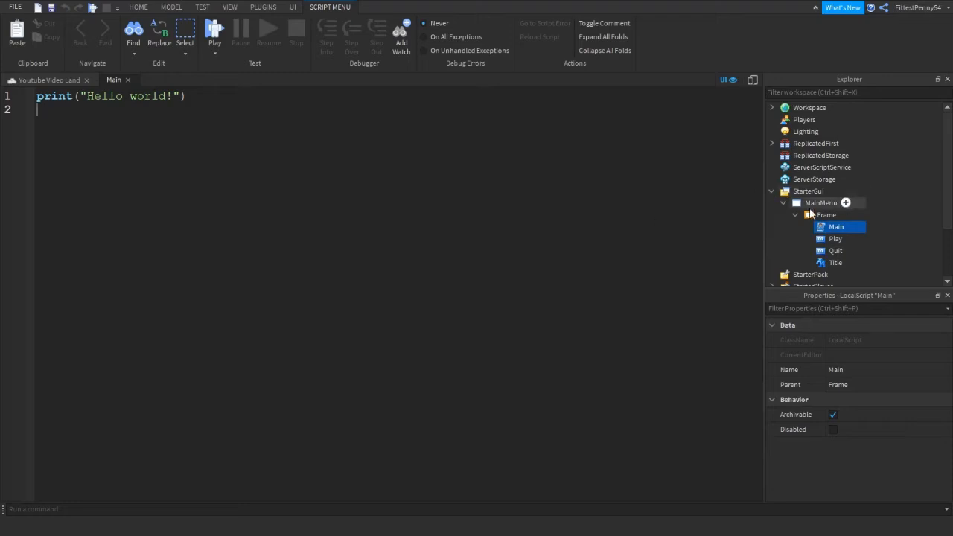
pyautogui.click(832, 240)
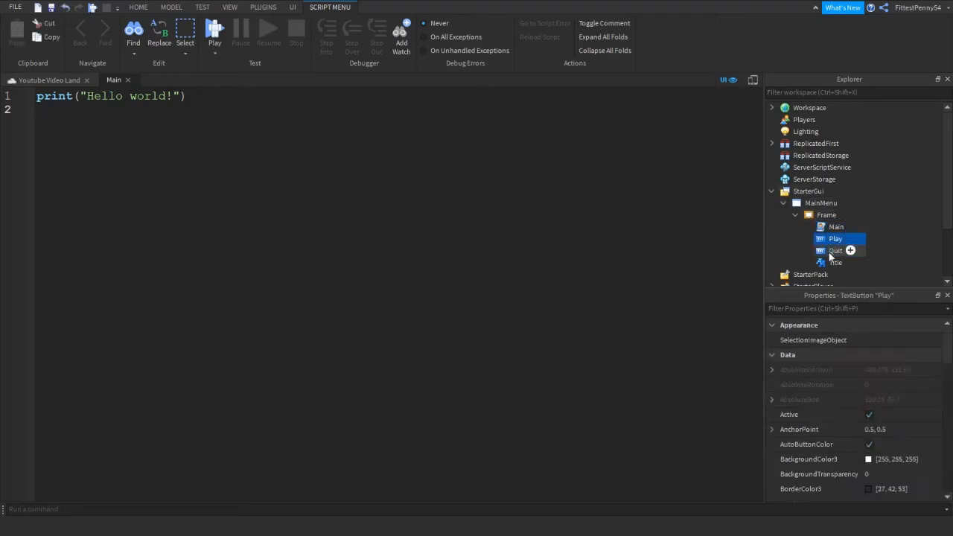
pyautogui.click(832, 253)
pyautogui.click(833, 262)
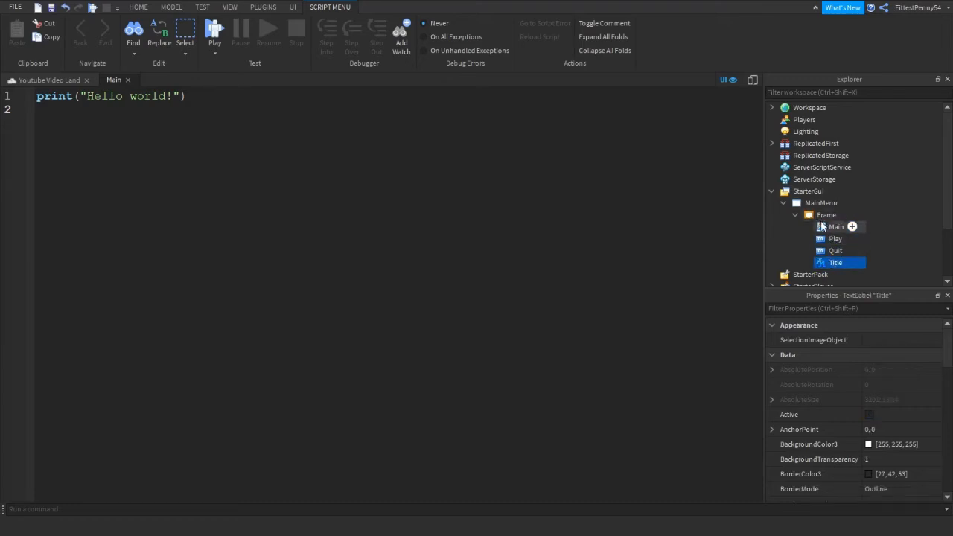
pyautogui.click(835, 228)
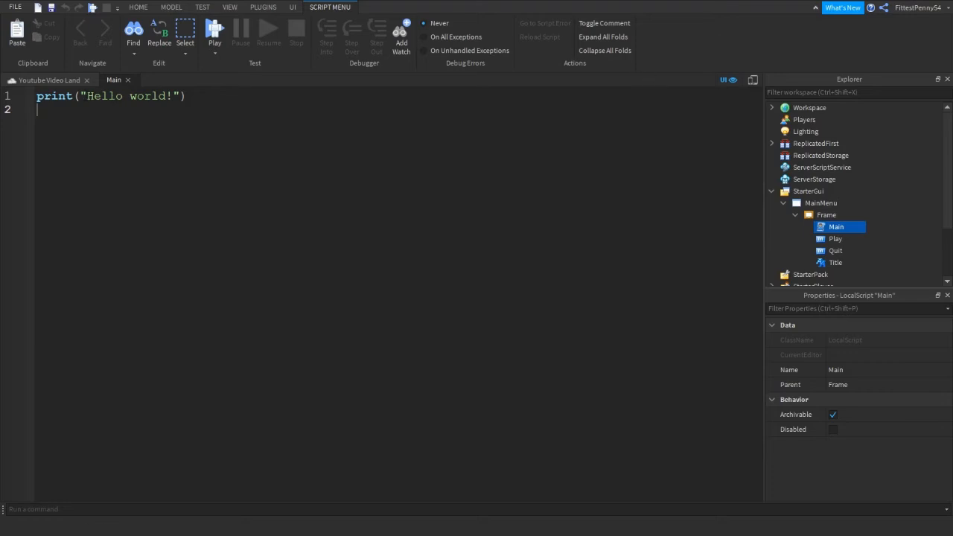
# - Replace the default script code with local variables Frame = script.Parent, Play = Frame.Play and Quit = Frame.Quit
pyautogui.hotkey('ctrl', 'a')
pyautogui.write('local Frame')
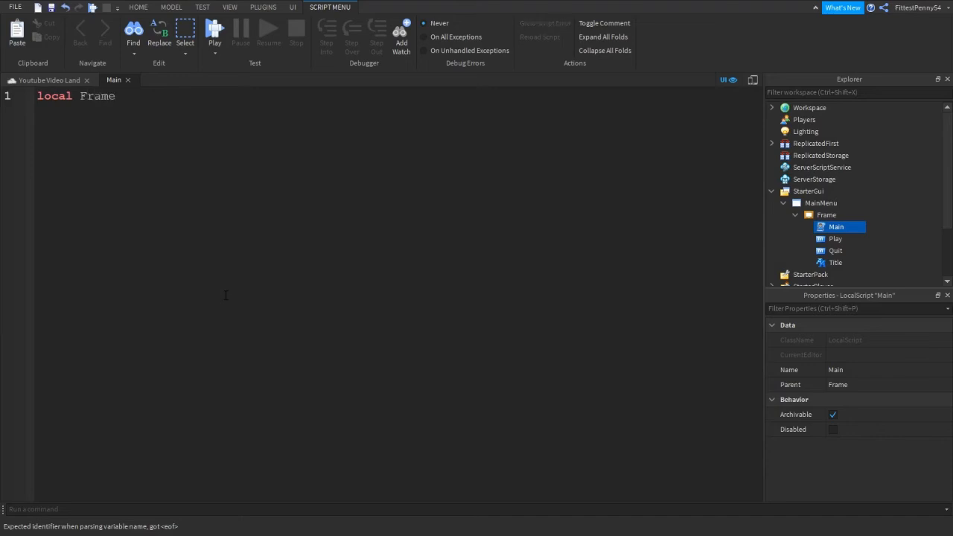
pyautogui.write(' = script.Parent')
pyautogui.press('Return')
pyautogui.write('local Play = Frame.Play')
pyautogui.press('Return')
pyautogui.write('local Qu')
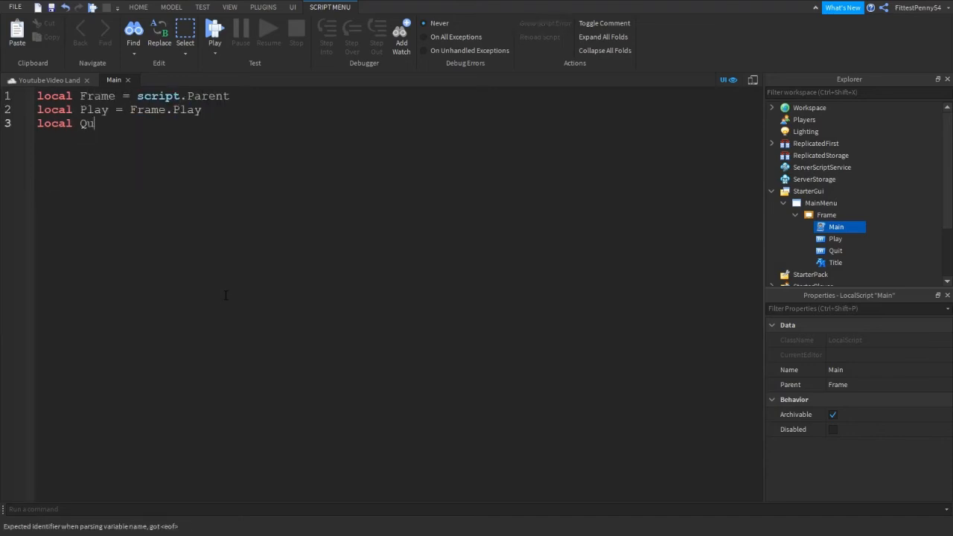
pyautogui.write('it = Frame.Quit')
pyautogui.keyDown('ctrl'); pyautogui.scroll(1, 227, 292); pyautogui.keyUp('ctrl')
# - Add an empty function quit() below the variable declarations
pyautogui.press('Return')
pyautogui.press('Return')
pyautogui.write('func')
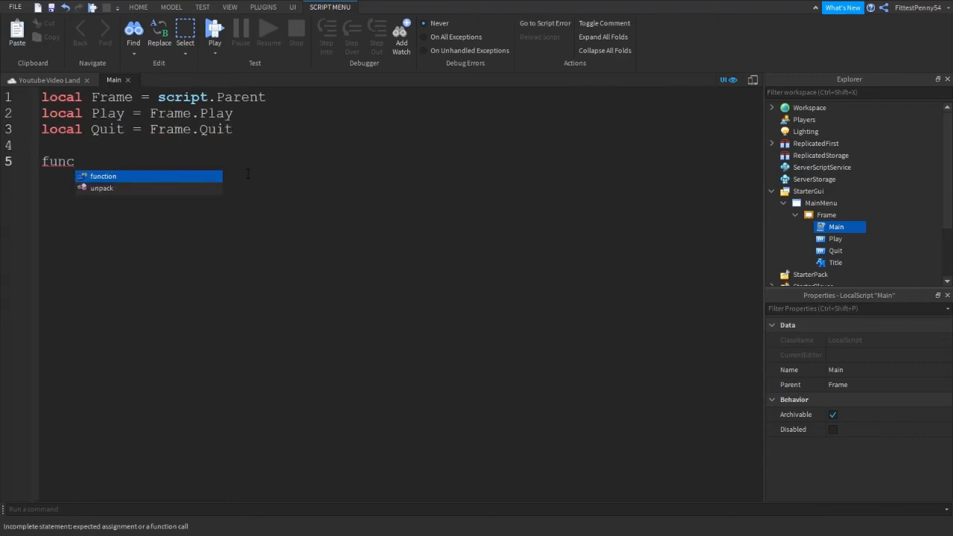
pyautogui.press('Tab')
pyautogui.write('quit()#')
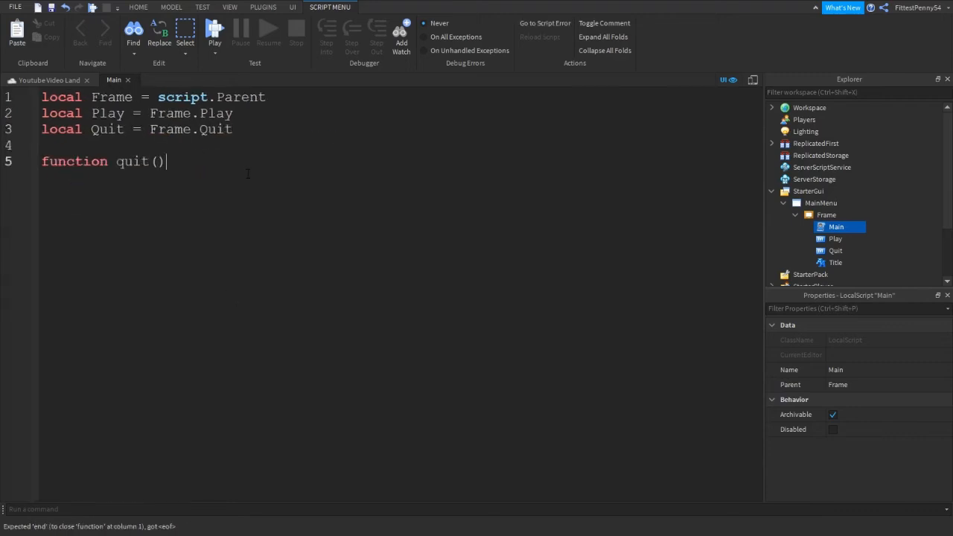
pyautogui.press('BackSpace')
pyautogui.press('Return')
pyautogui.write('loc')
pyautogui.press('BackSpace')
pyautogui.press('BackSpace')
pyautogui.press('BackSpace')
# - Declare local Player = game.Players.LocalPlayer at the start of the script, with a blank line above the Frame variable
pyautogui.click(59, 97)
pyautogui.press('Return')
pyautogui.press('Return')
pyautogui.click(60, 97)
pyautogui.write('local Player = game.Players.LocalPlayer')
# - Make the quit function kick the player with the message "You Have Left The Game! Thanks For Playing!"
pyautogui.click(123, 211)
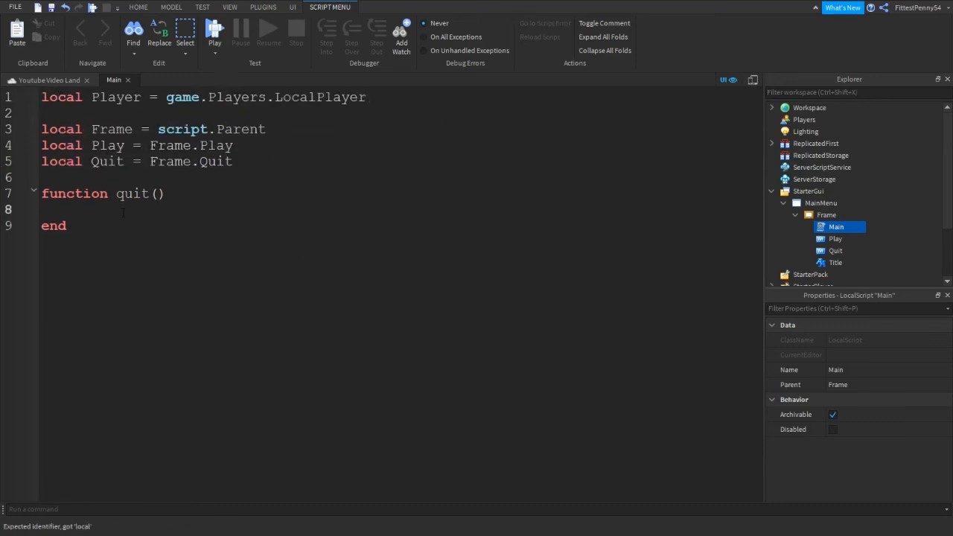
pyautogui.write('Player:Kick("Y')
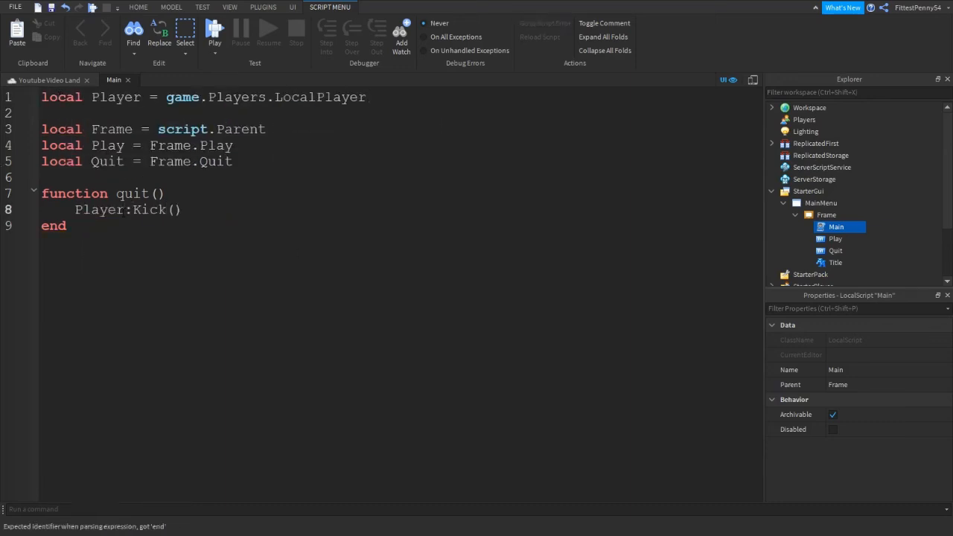
pyautogui.write('ou Have Left The Game! Thanks For')
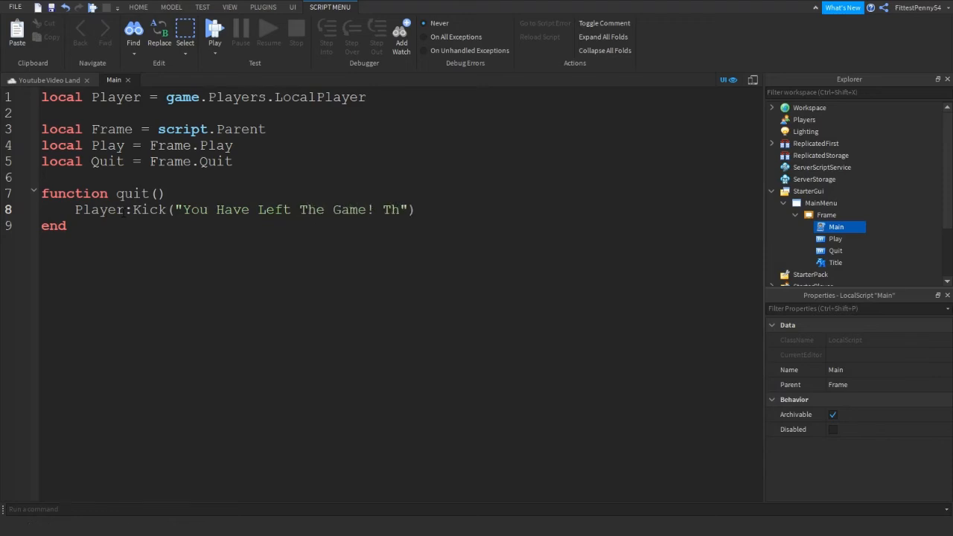
pyautogui.write(' Playing!')
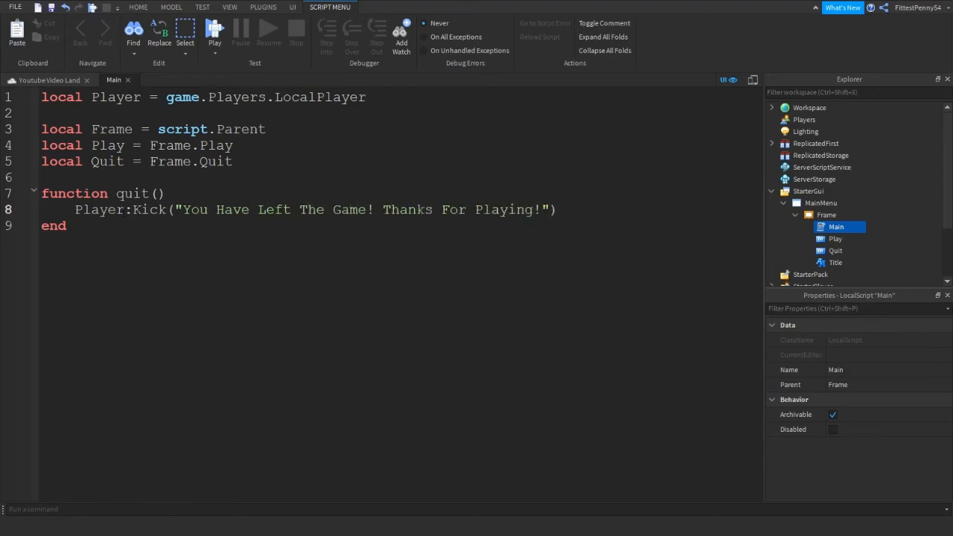
pyautogui.click(226, 210)
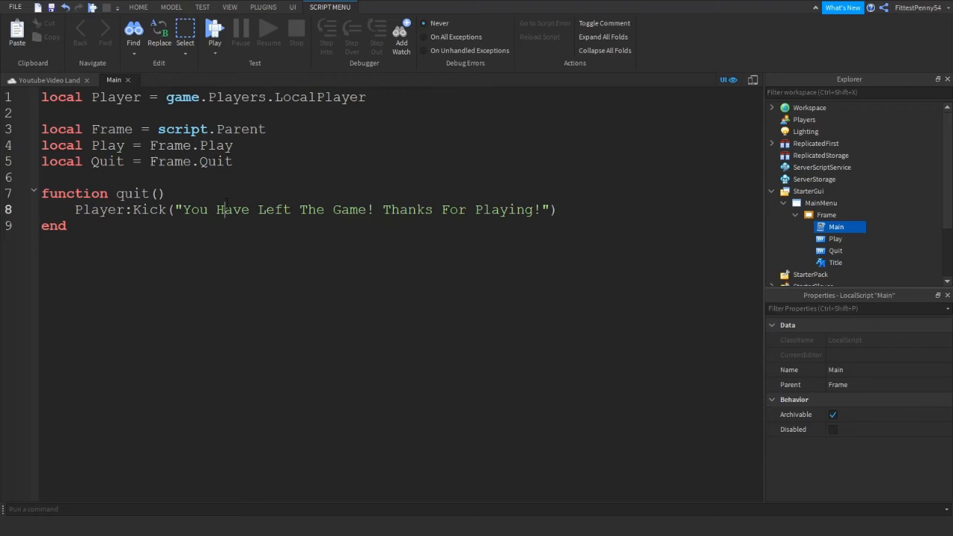
pyautogui.click(557, 212)
# - Add a function play() below quit() that sets Frame.Visible = false
pyautogui.click(96, 233)
pyautogui.press('Return')
pyautogui.press('Return')
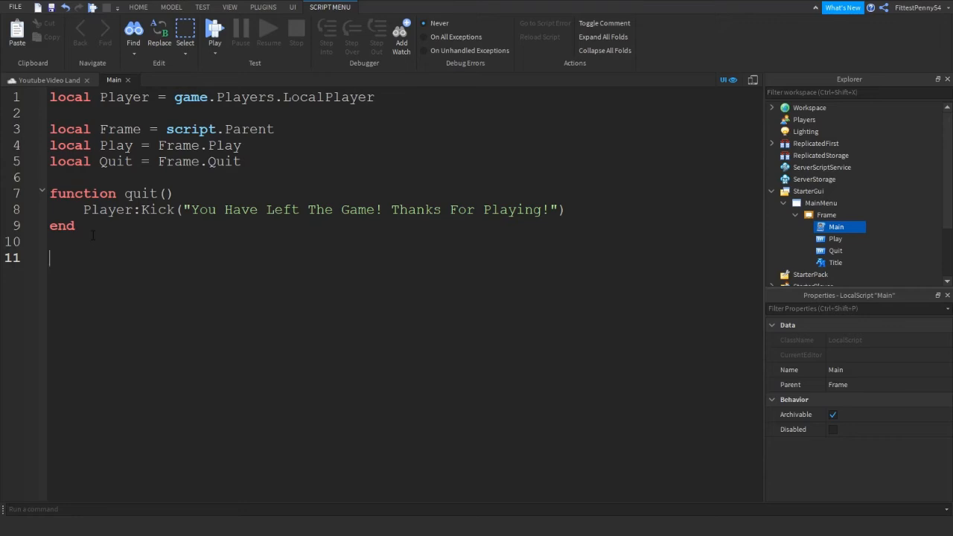
pyautogui.write('fun')
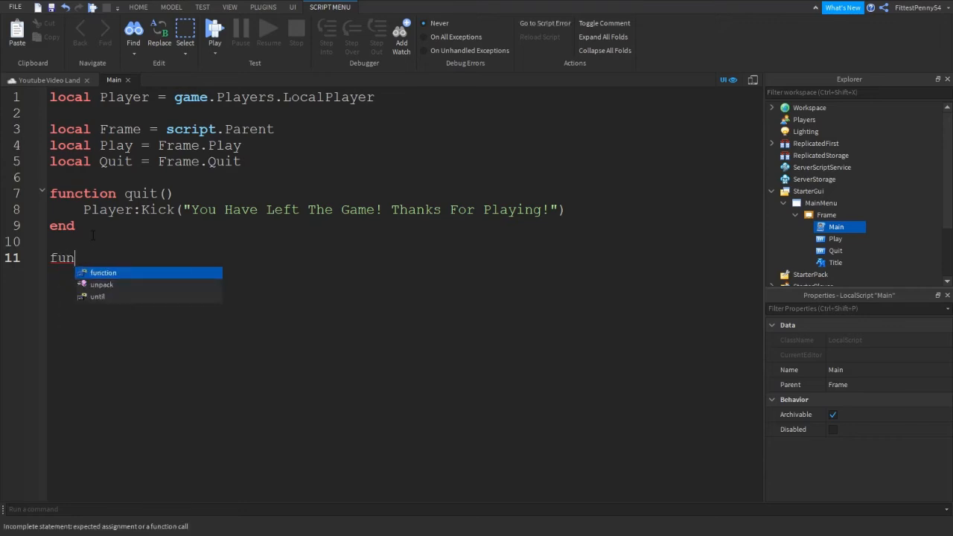
pyautogui.write('ction play()')
pyautogui.press('Return')
pyautogui.write('Frame.Visible = false')
pyautogui.click(99, 296)
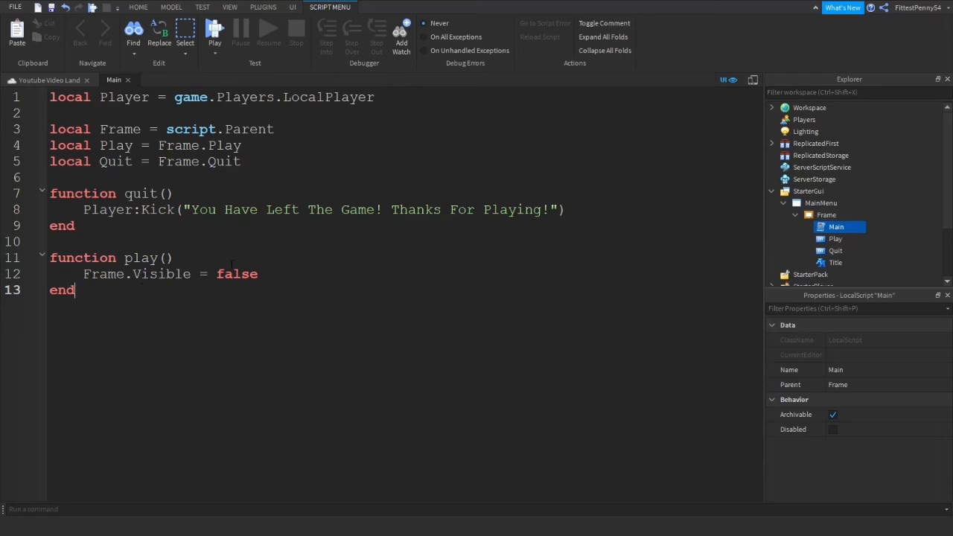
# - Extend play() with an if/else that sets Player.Character.Humanoid.WalkSpeed to 0 when Frame.Visible == true and to 16 otherwise
pyautogui.click(271, 278)
pyautogui.press('Return')
pyautogui.write('Player')
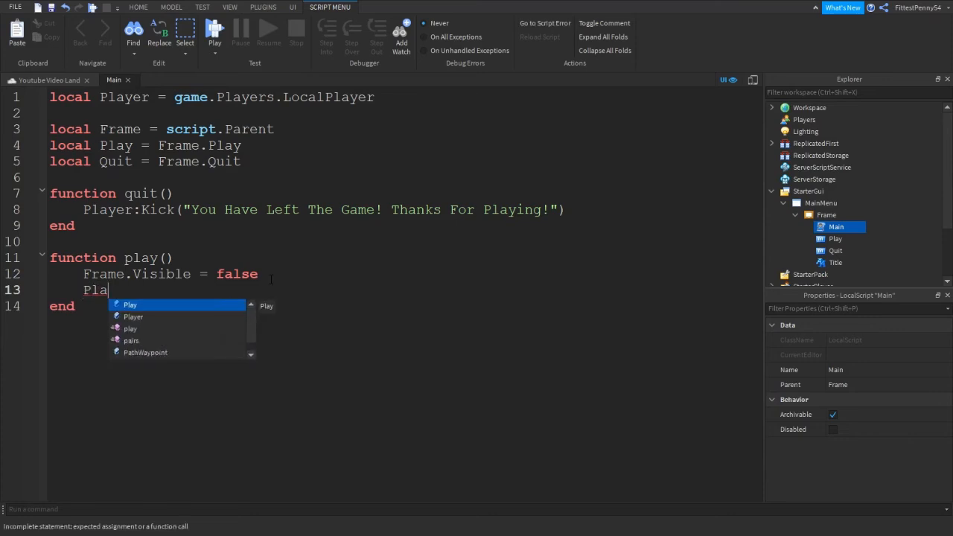
pyautogui.write('.')
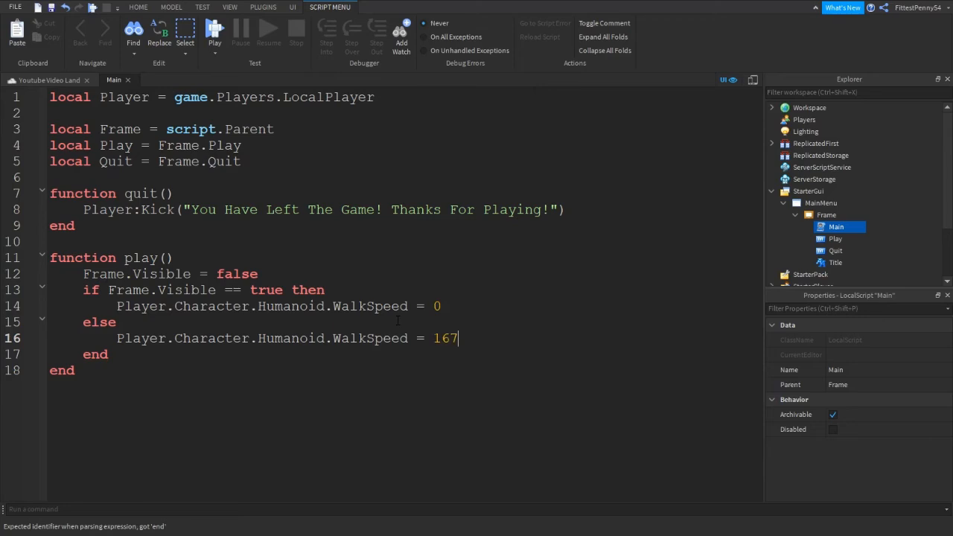
pyautogui.press('BackSpace')
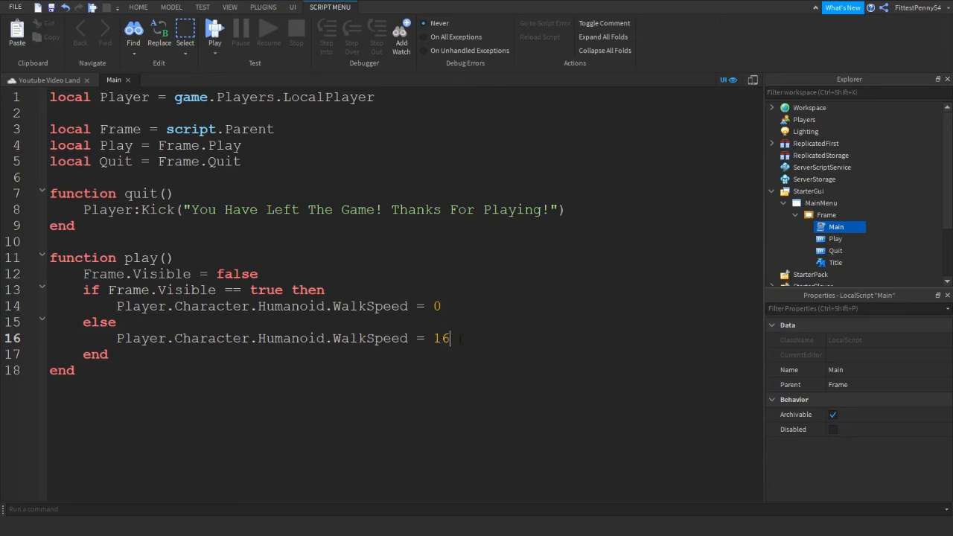
# - Connect the MouseButton1Click events of Quit and Play to the quit and play functions, and close the script
pyautogui.click(201, 364)
pyautogui.write('Quit.MouseButton1Click:Connect(quit) Play.MouseButton1Click:Connect(play)')
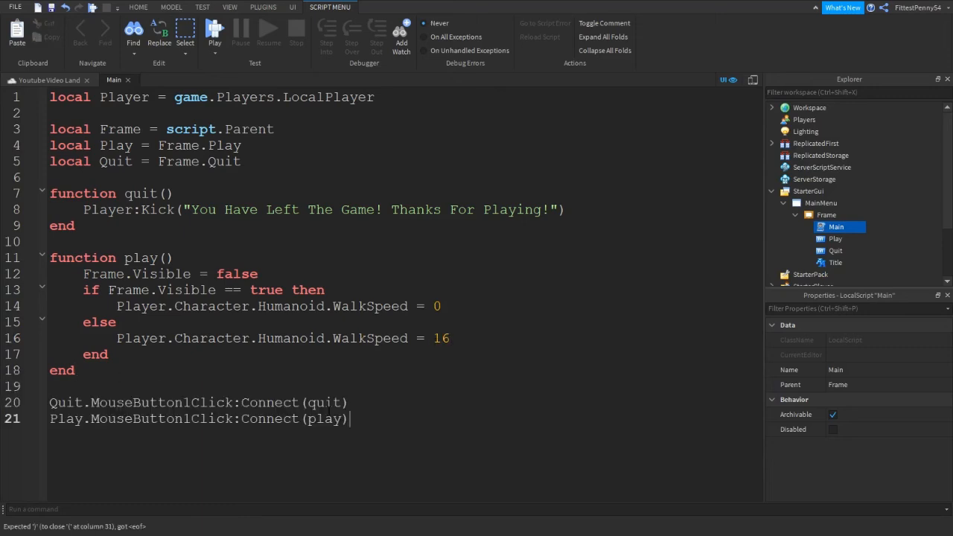
pyautogui.click(259, 253)
pyautogui.click(128, 79)
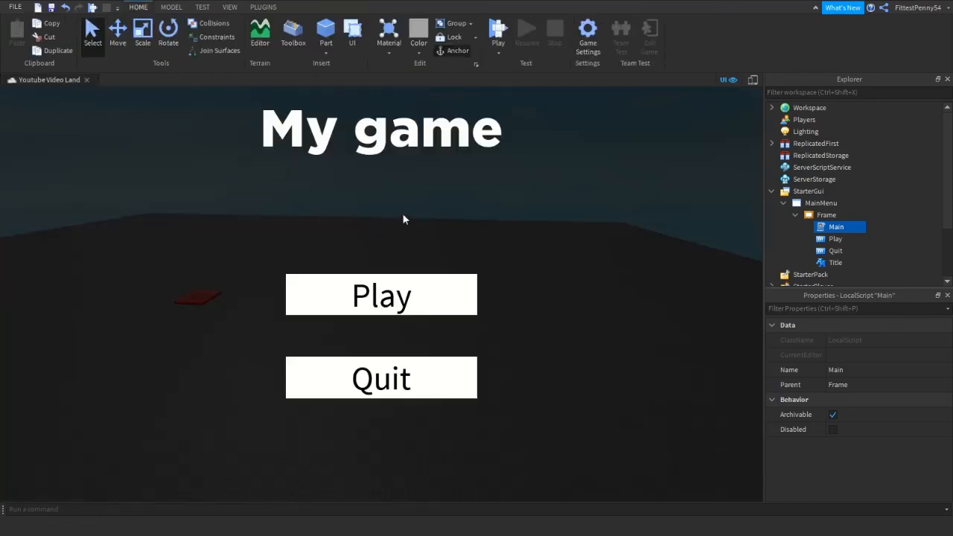
# - Playtest the game, start it with the menu's Play button and walk the character around the baseplate
pyautogui.click(561, 187)
pyautogui.click(510, 32)
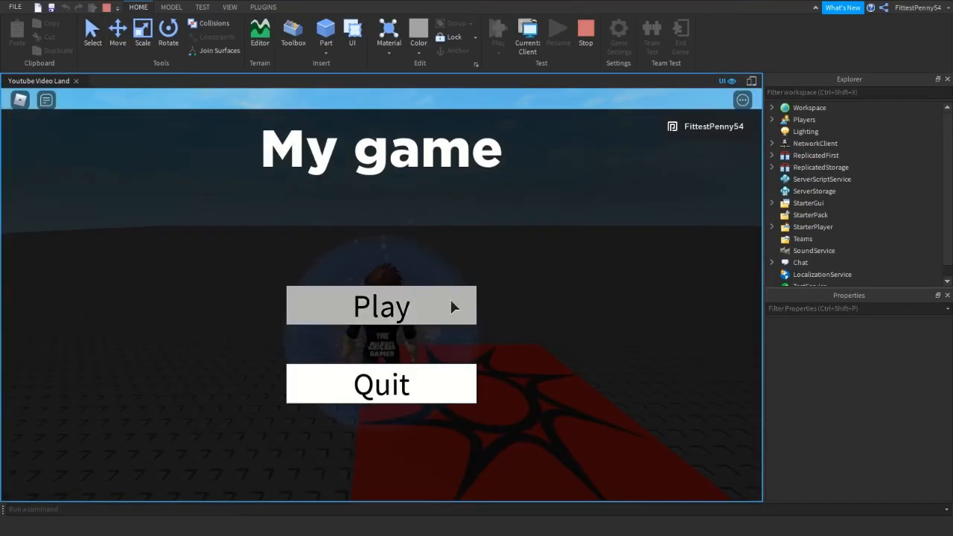
pyautogui.click(451, 304)
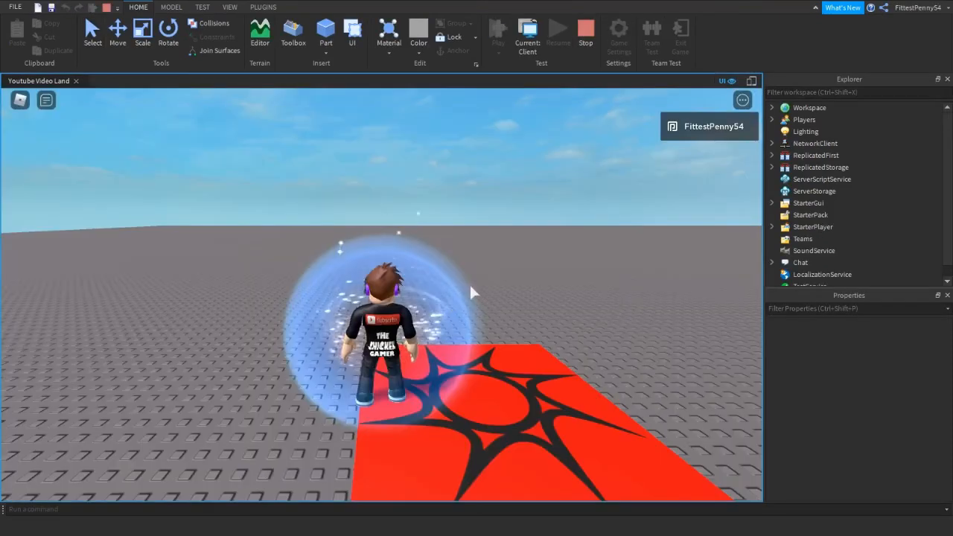
pyautogui.press('w')
pyautogui.scroll(-3, 478, 279)
pyautogui.press('d')
pyautogui.press('s')
pyautogui.press('a')
pyautogui.press('w')
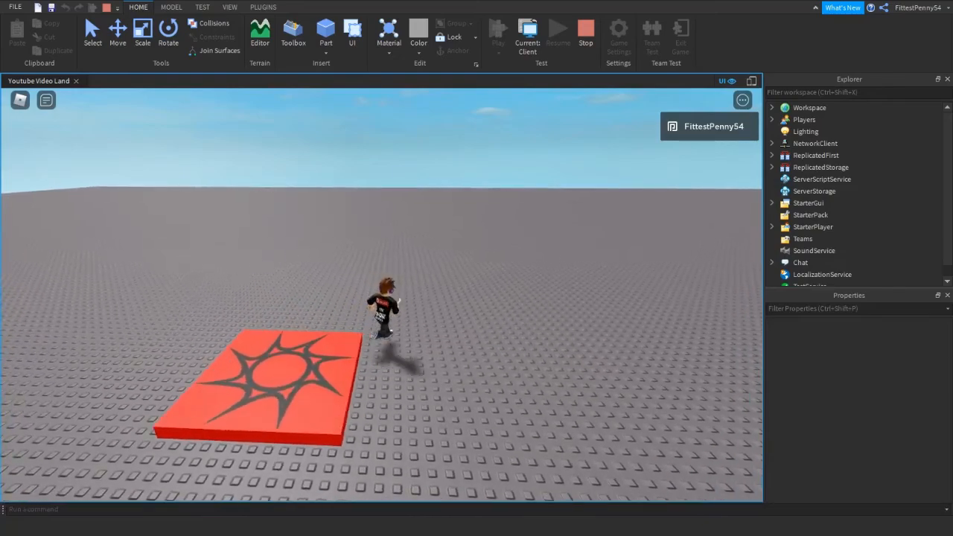
pyautogui.press('a')
pyautogui.press('s')
pyautogui.press('d')
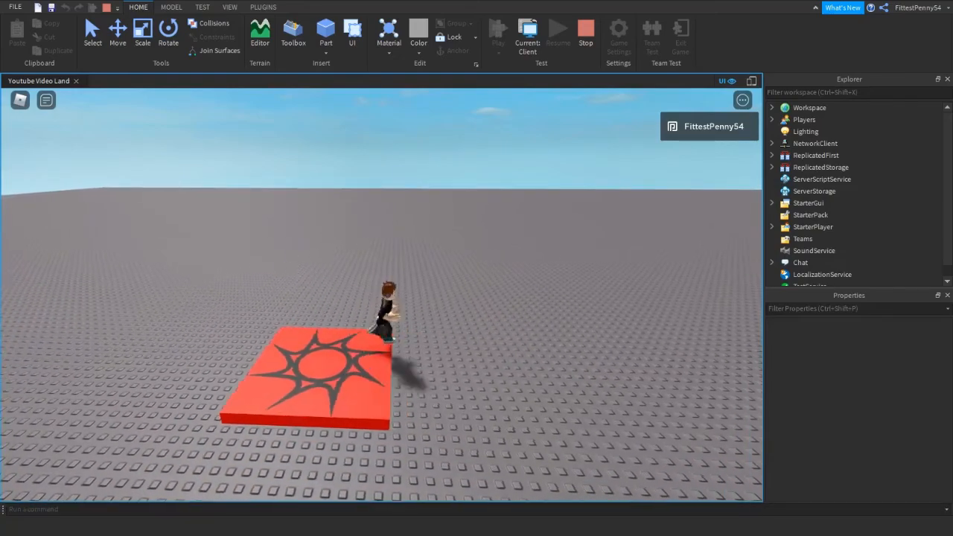
pyautogui.press('w')
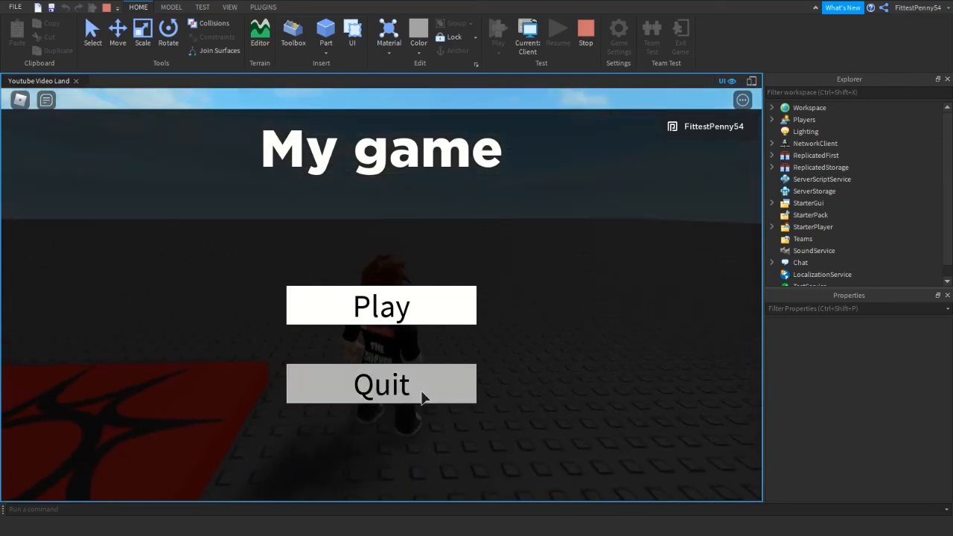
# - Test the menu's Quit button in the running game and leave through the disconnection dialog
pyautogui.click(455, 394)
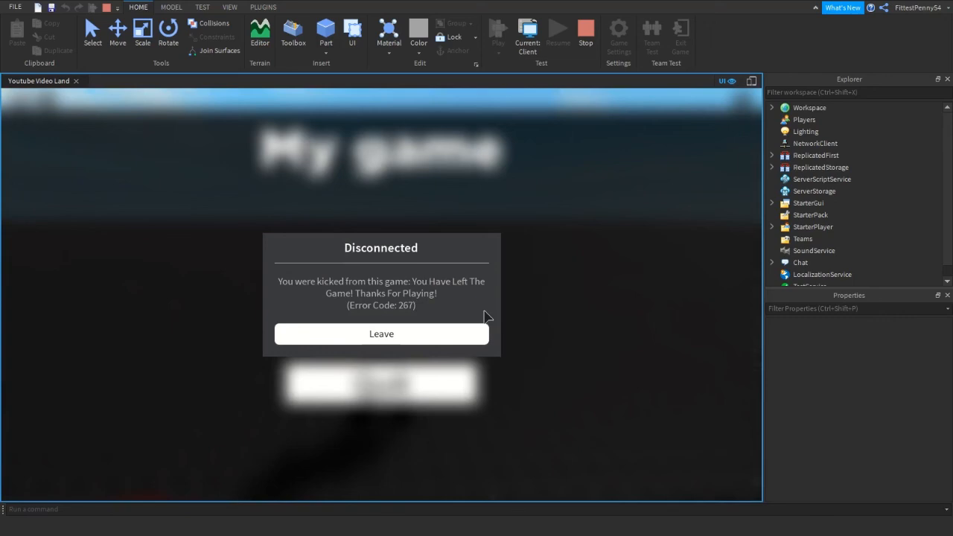
pyautogui.click(405, 329)
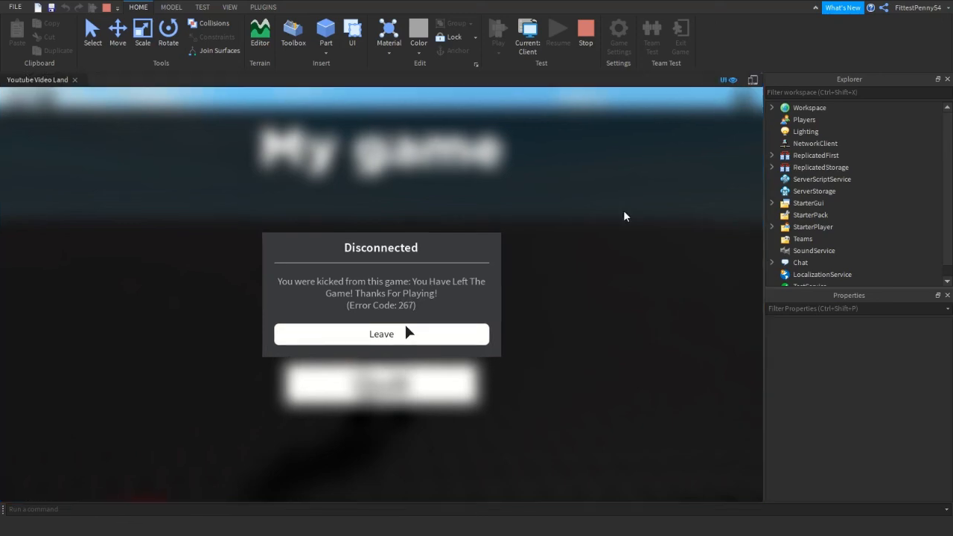